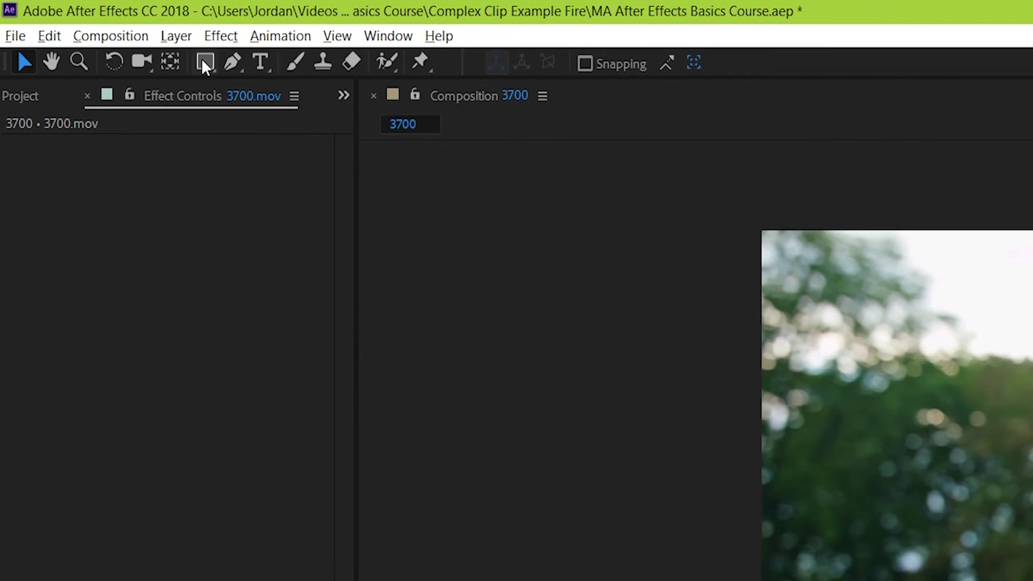
Step: Draw a tall rectangular Mask 1 around the woman on the 3700.mov layer
click(203, 61)
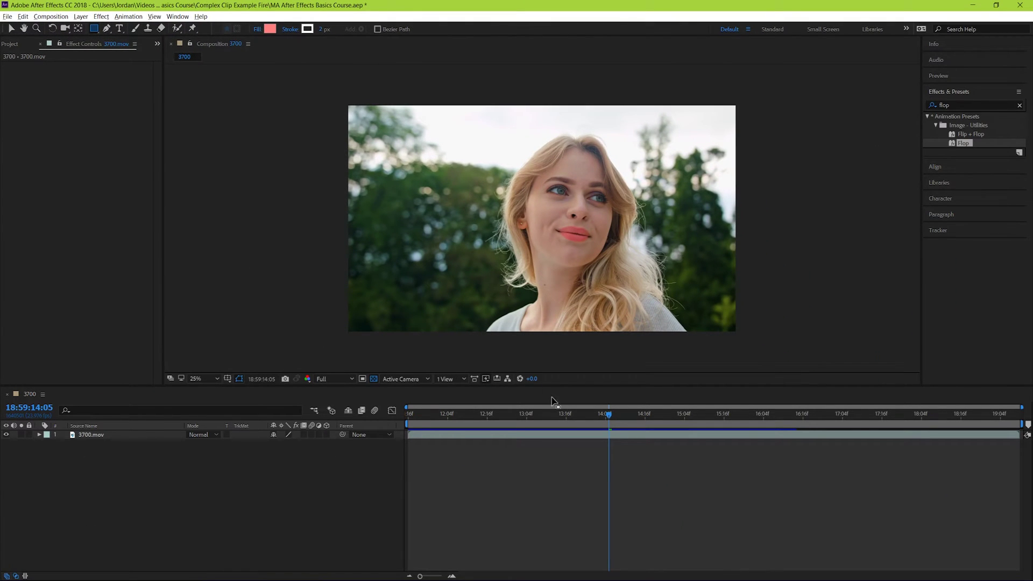
click(571, 436)
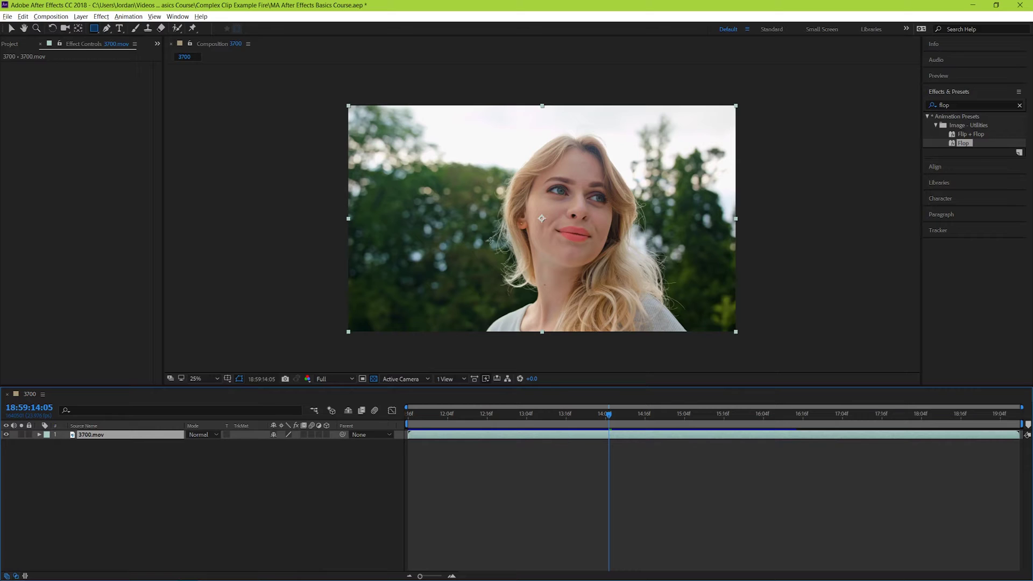
drag(490, 79, 671, 366)
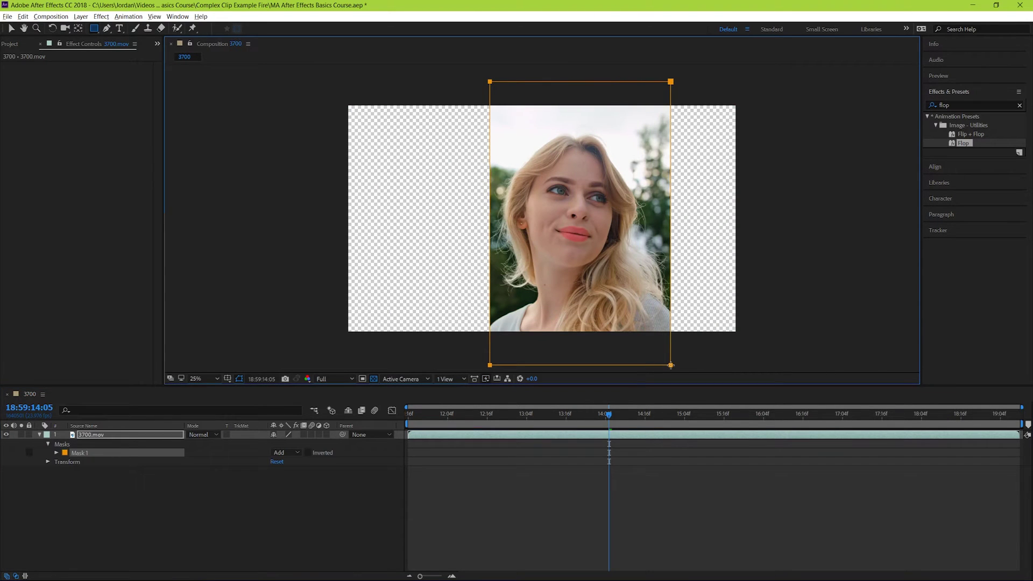
Step: Expand Masks and Mask 1 on 3700.mov to show Mask Path, Feather, Opacity and Expansion
click(40, 435)
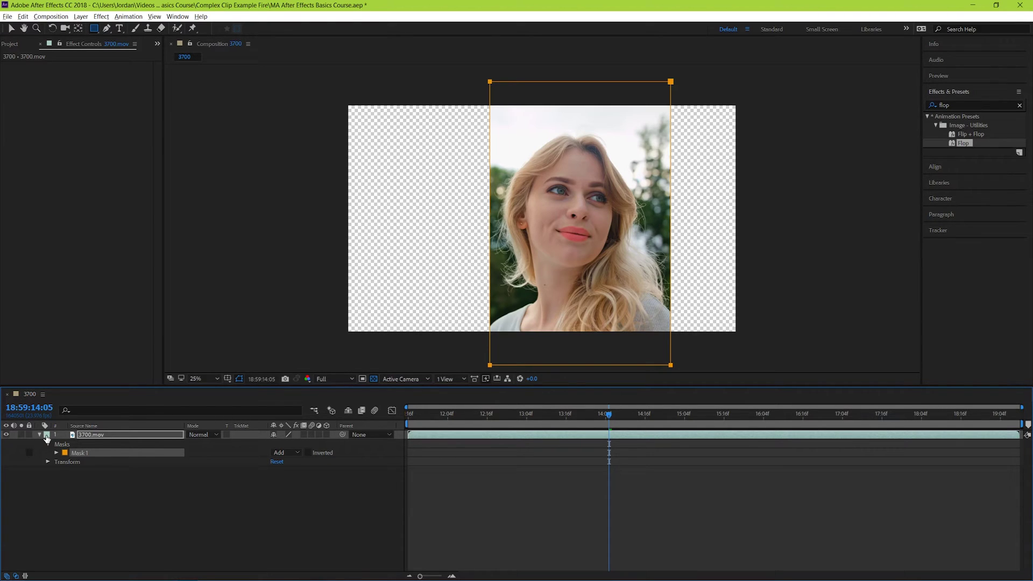
click(66, 446)
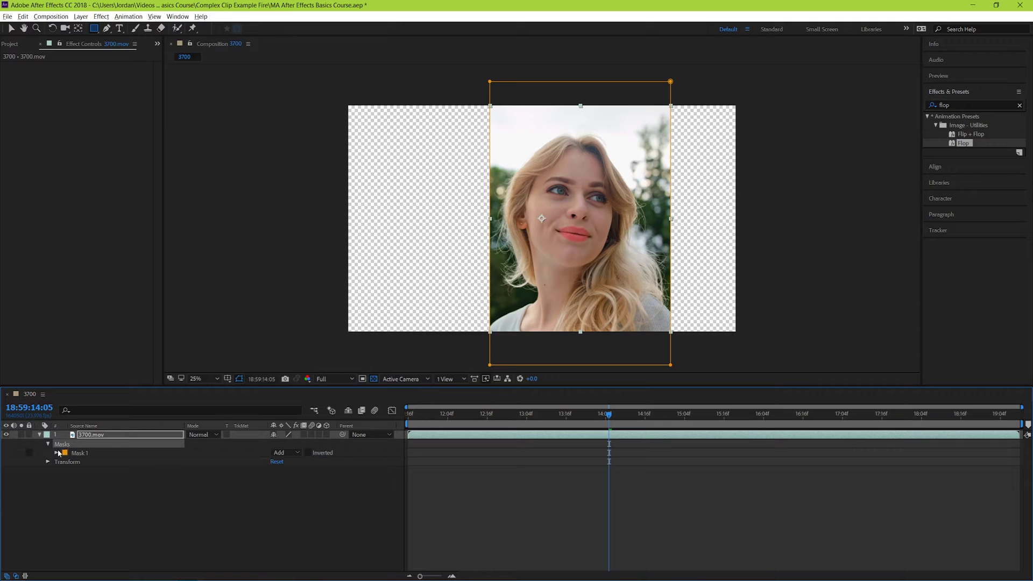
click(57, 453)
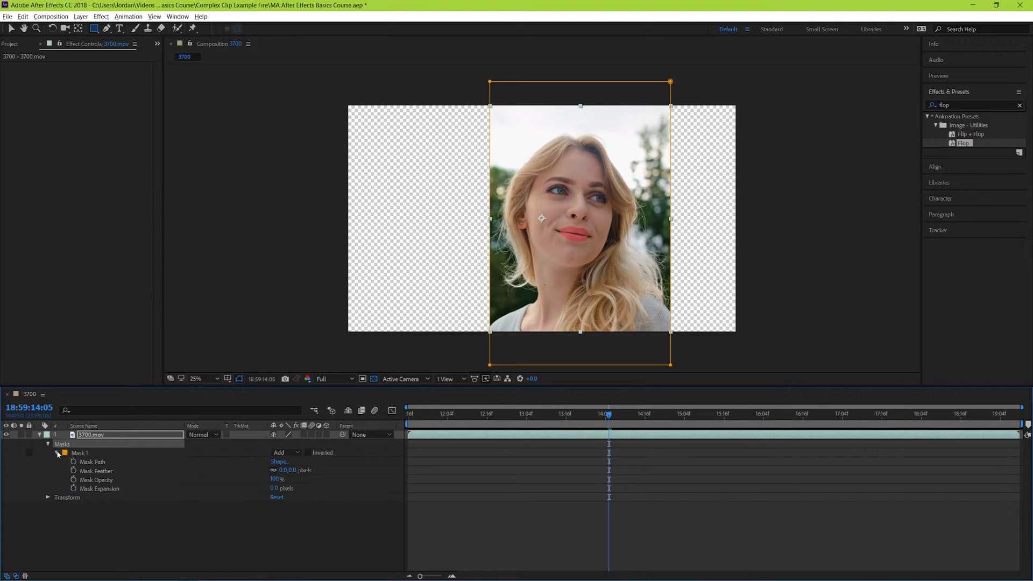
click(122, 461)
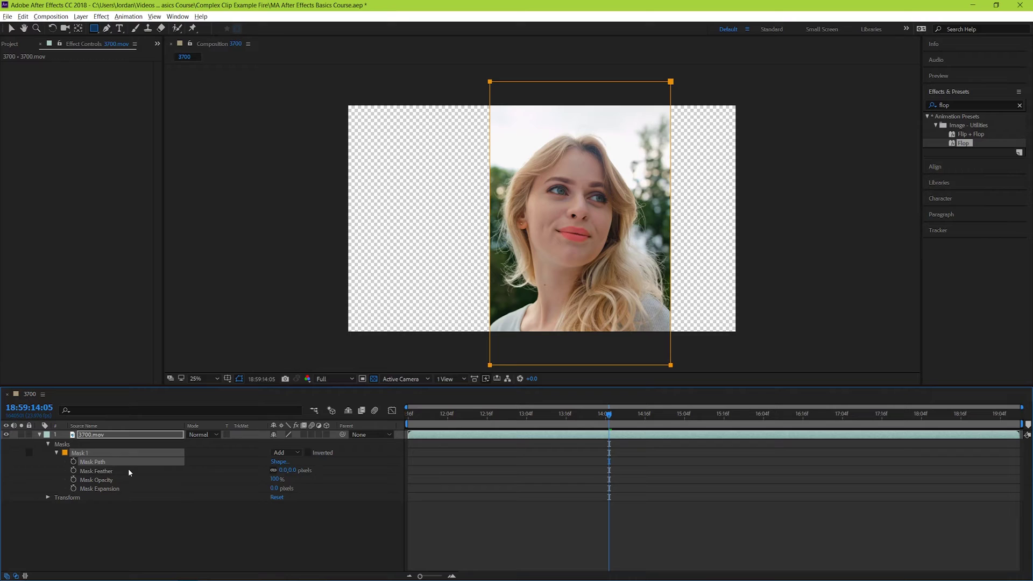
click(145, 480)
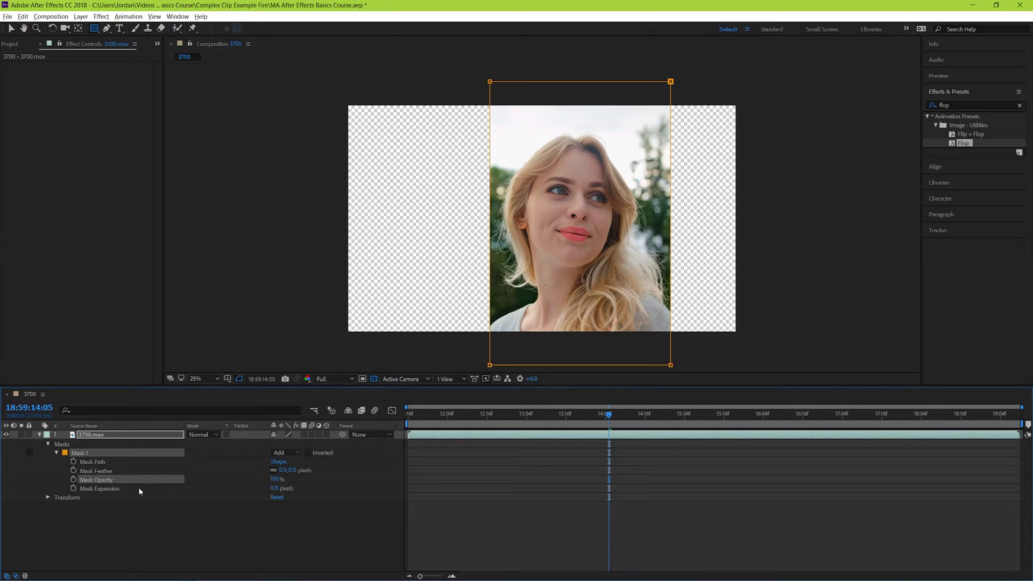
click(138, 489)
click(164, 515)
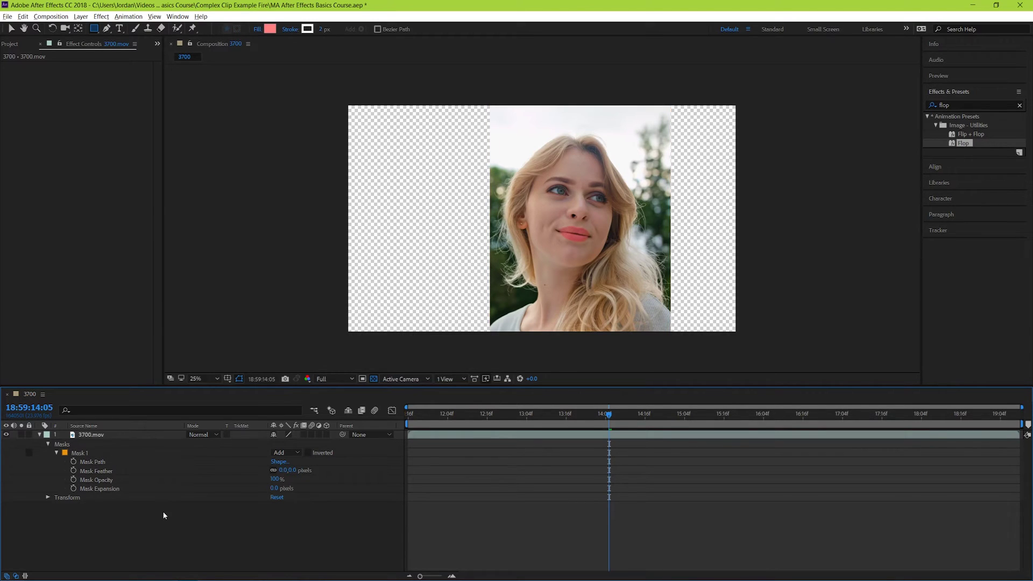
click(92, 462)
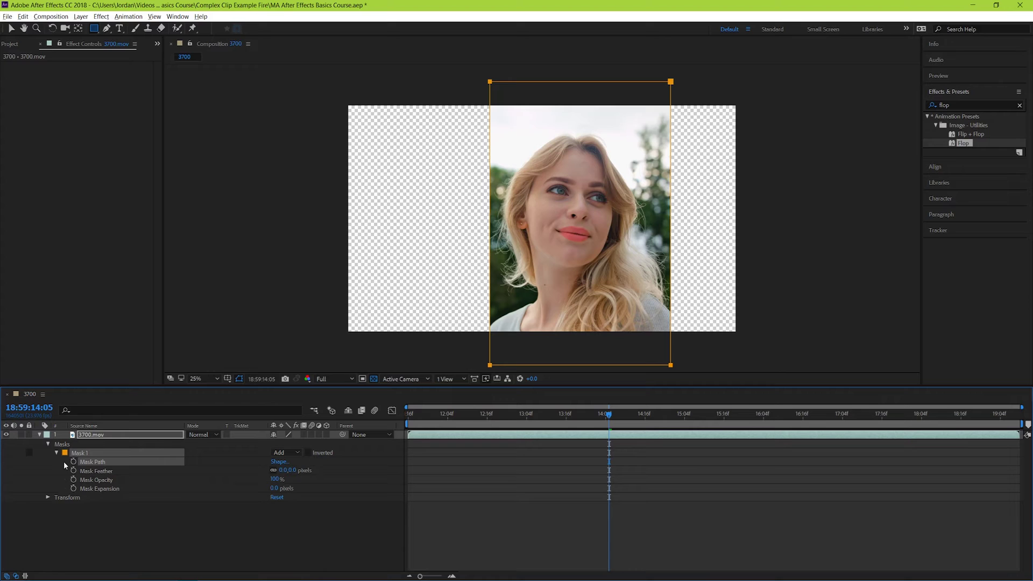
click(74, 462)
drag(606, 414, 671, 414)
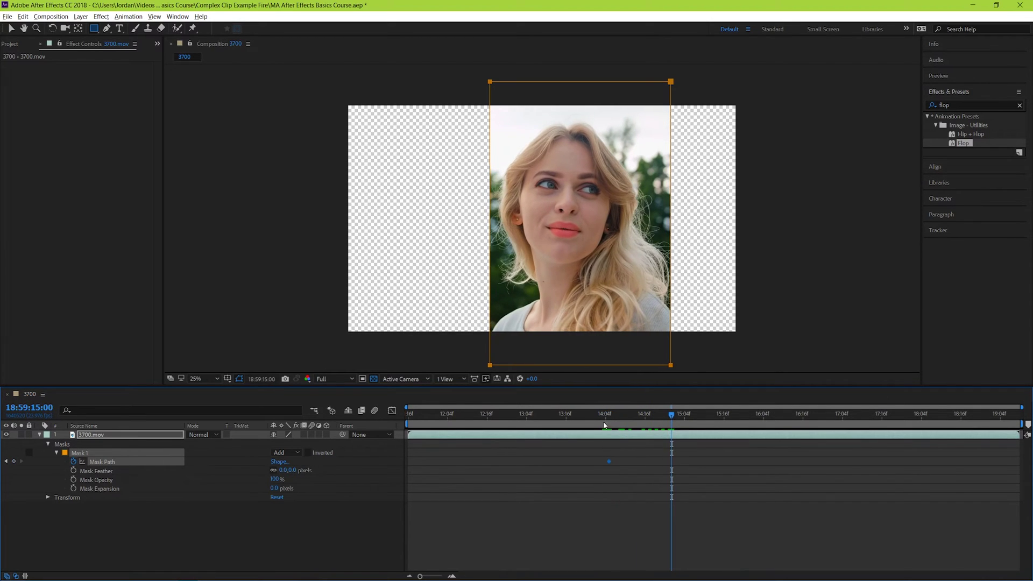
key(v)
drag(672, 122, 530, 126)
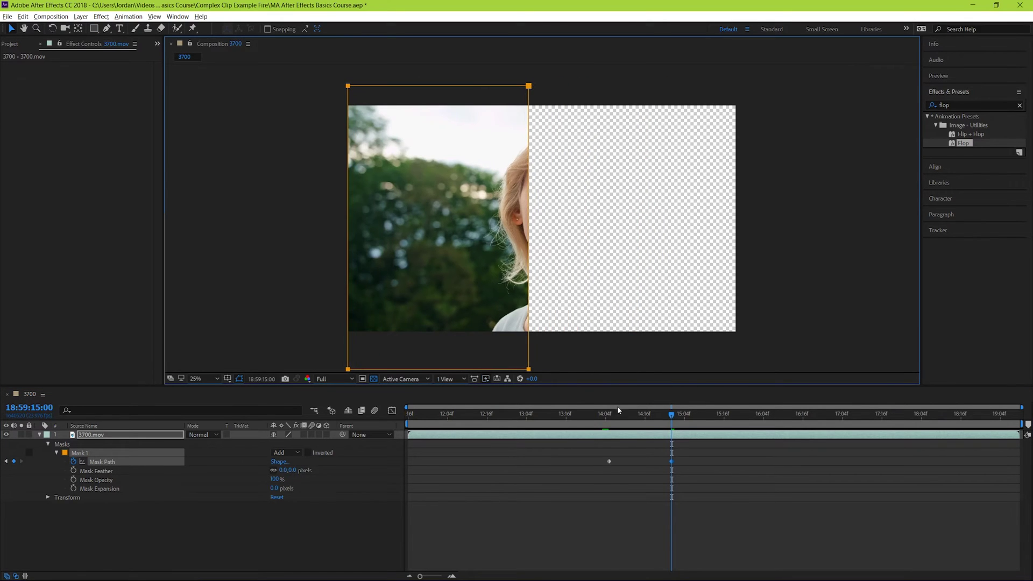
drag(610, 412, 592, 398)
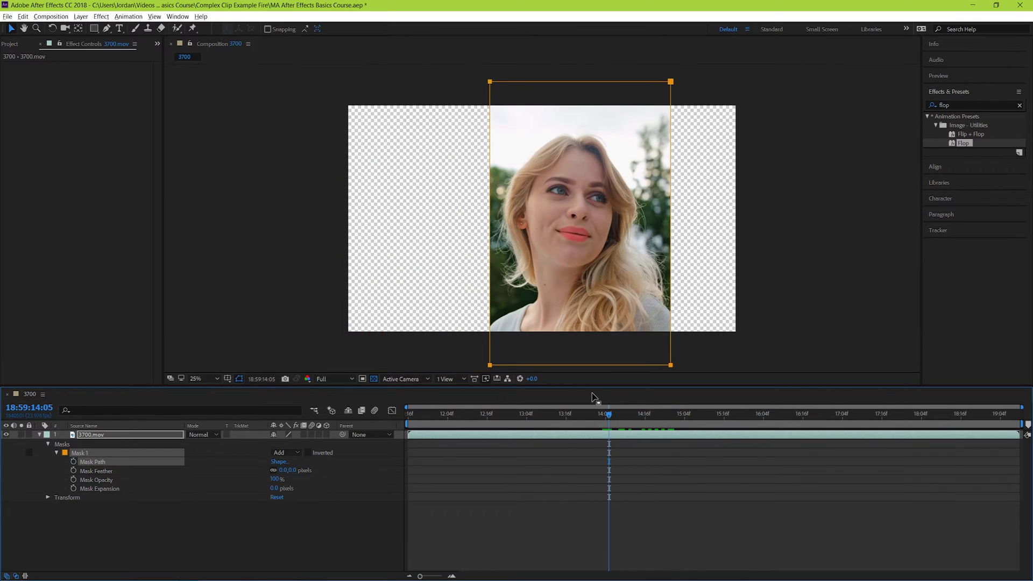
click(58, 454)
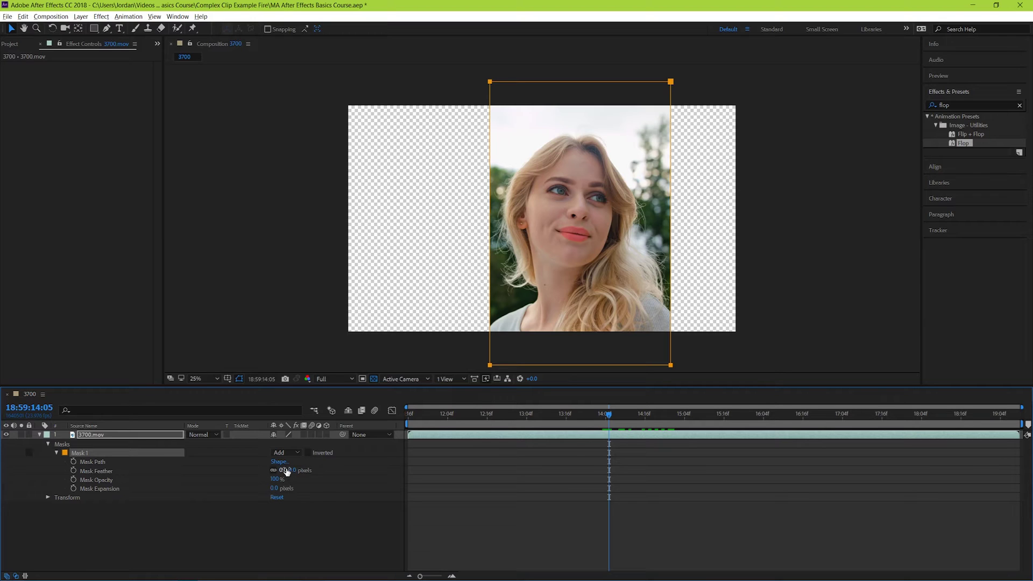
drag(286, 471, 495, 457)
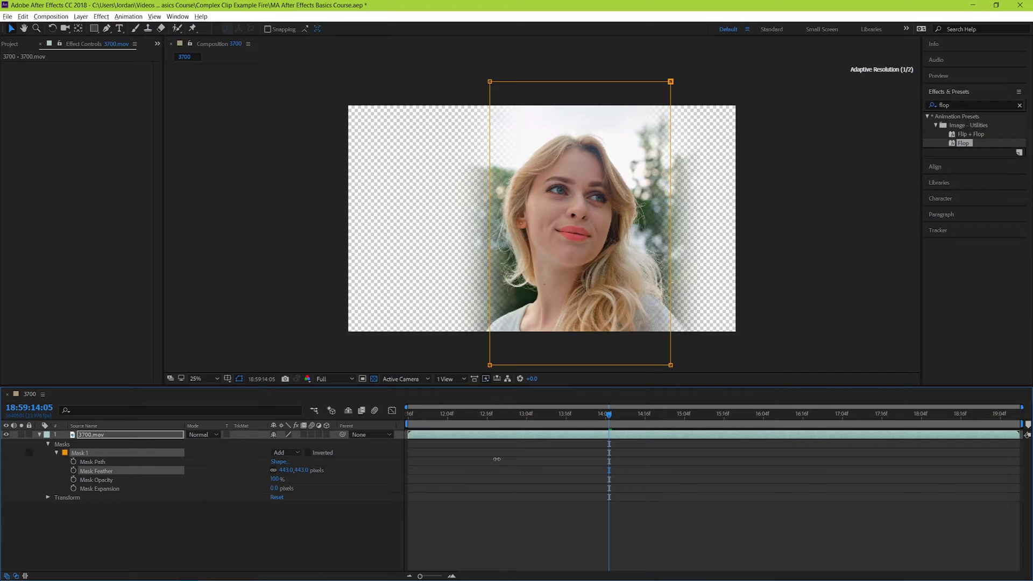
click(508, 498)
click(486, 478)
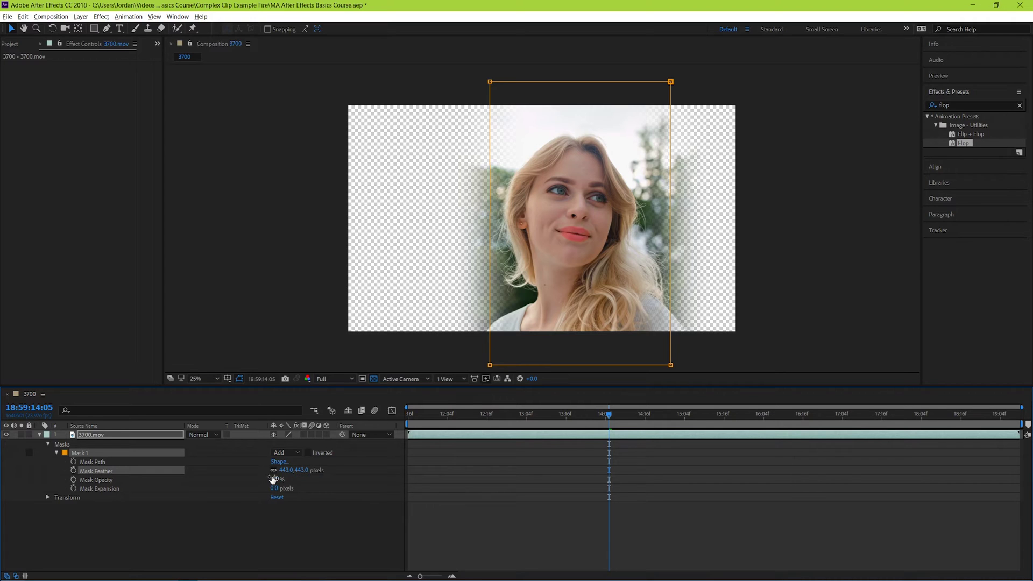
drag(274, 479, 394, 475)
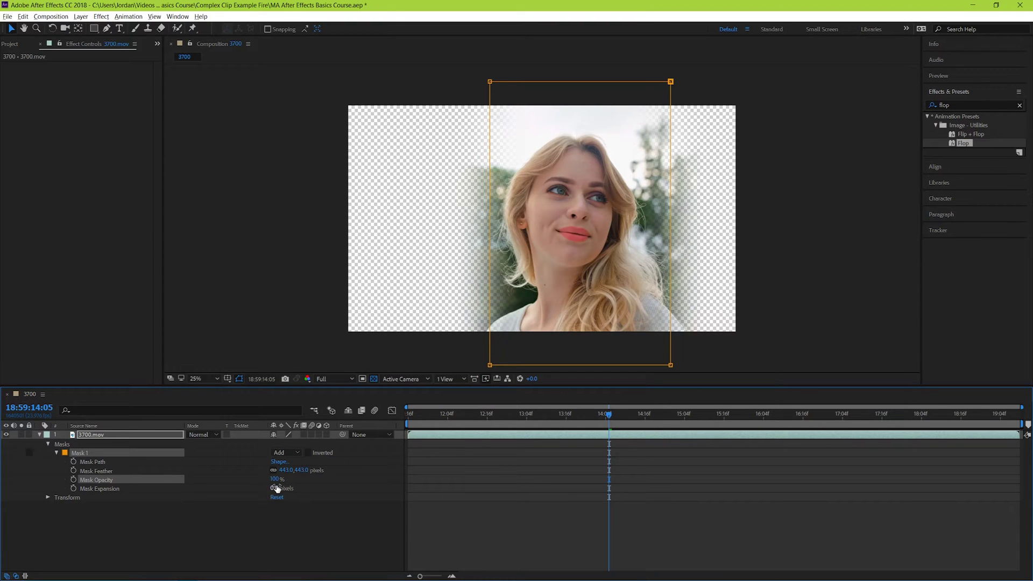
drag(274, 488, 62, 474)
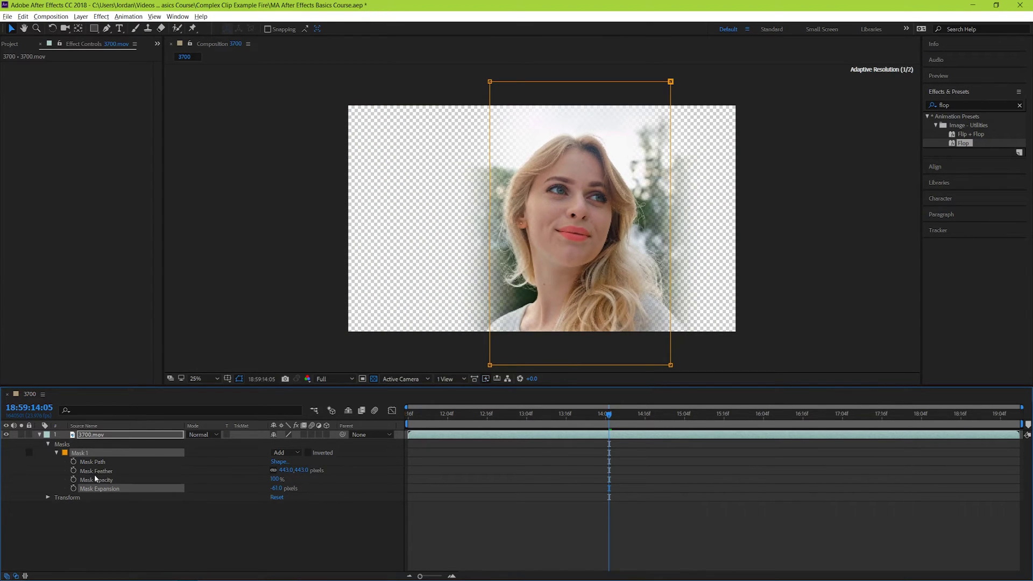
click(415, 517)
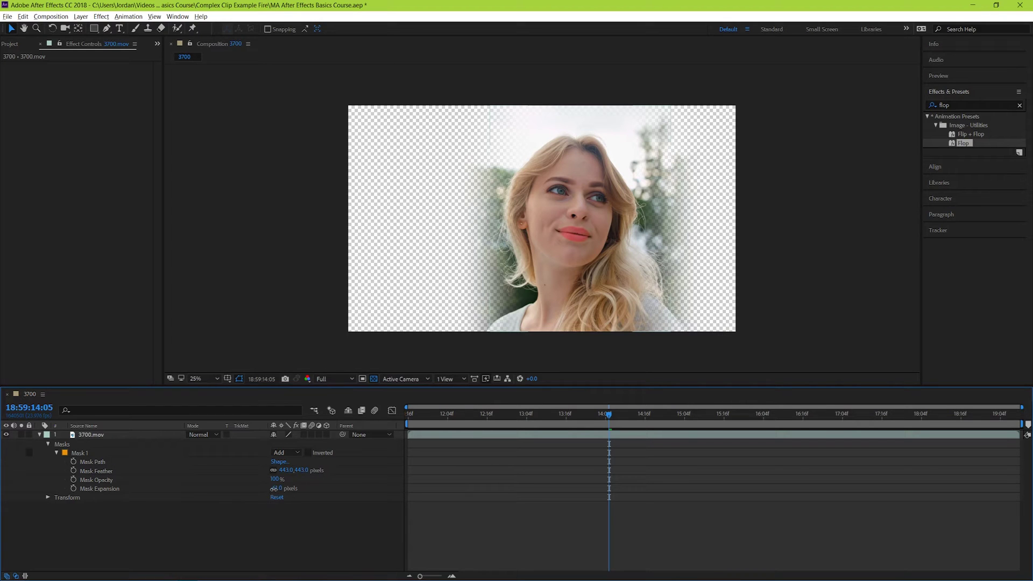
drag(275, 492, 309, 477)
click(555, 560)
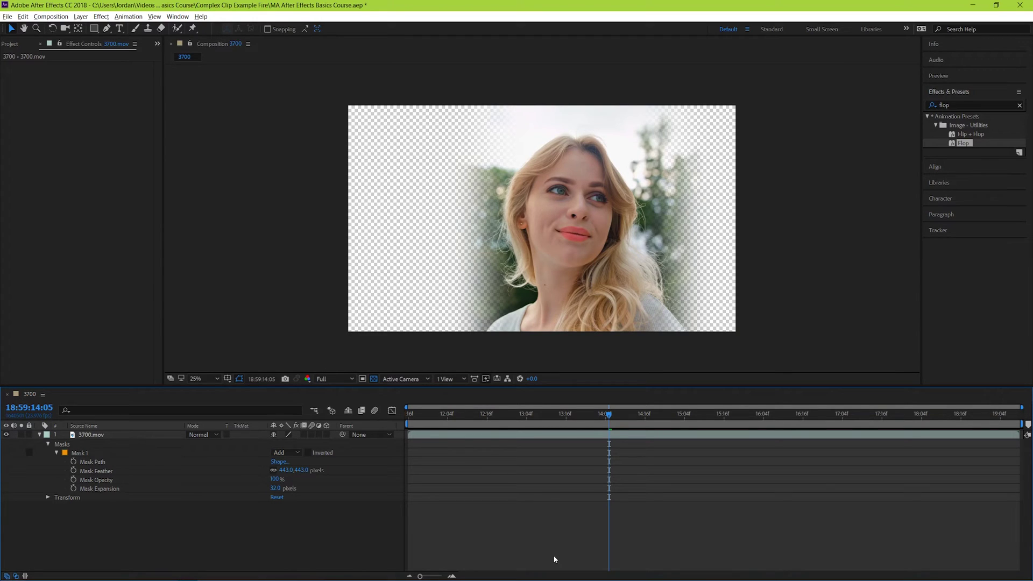
key(ctrl+z)
key(ctrl+z)
key(ctrl+z)
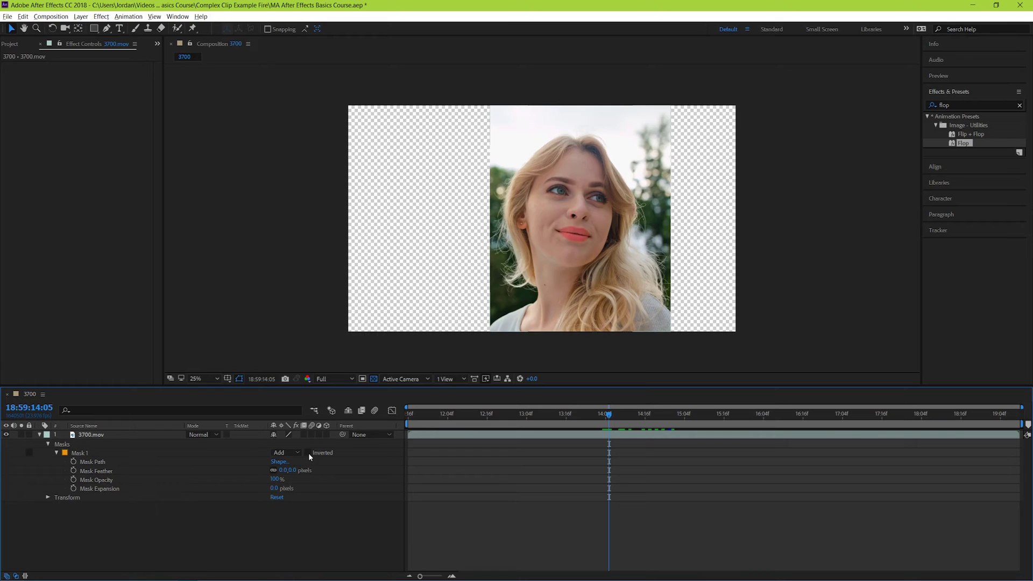
Step: Try Inverted and Subtract on Mask 1, then set its mode to None
click(309, 453)
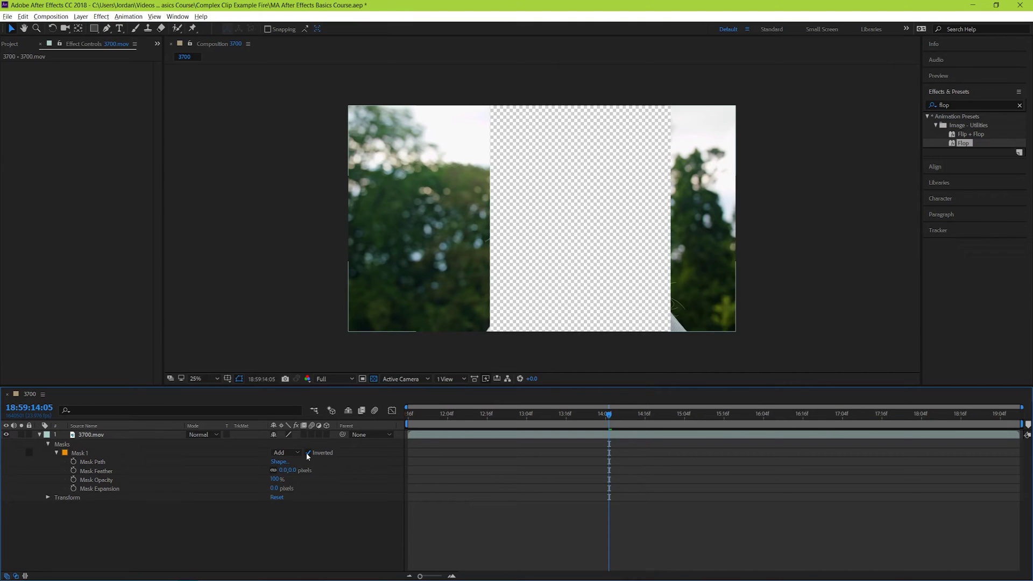
click(308, 453)
click(293, 453)
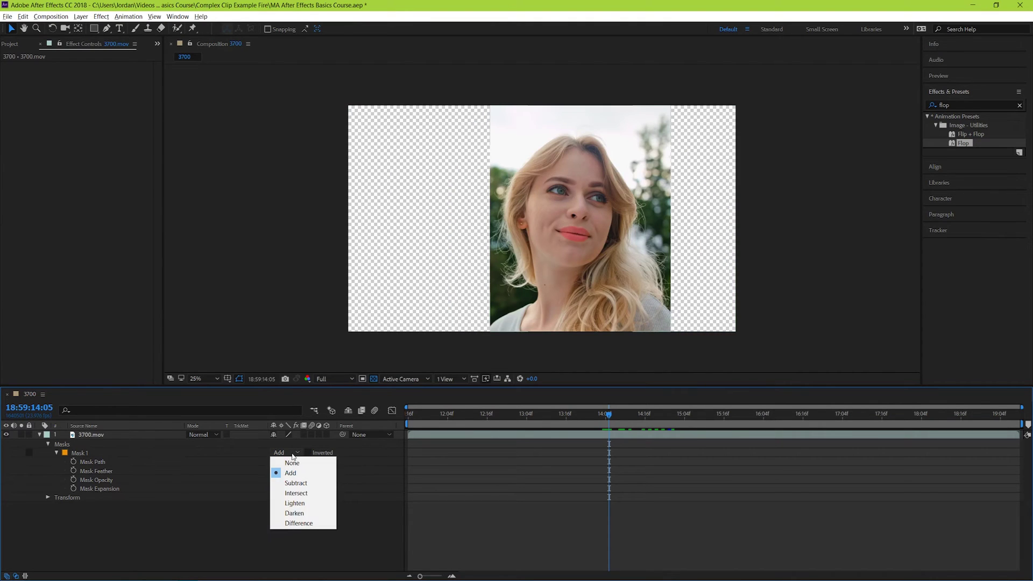
click(298, 483)
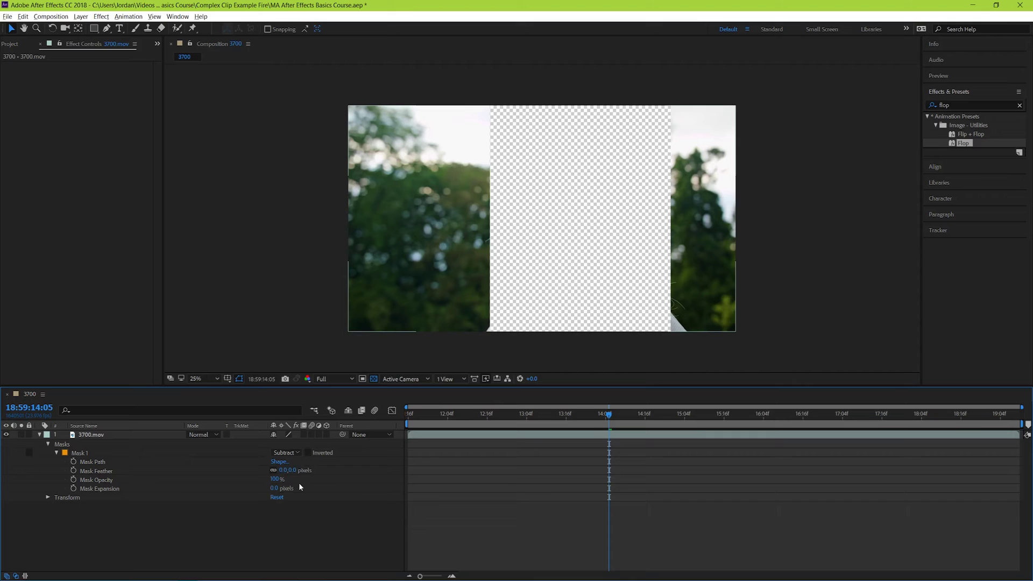
click(289, 453)
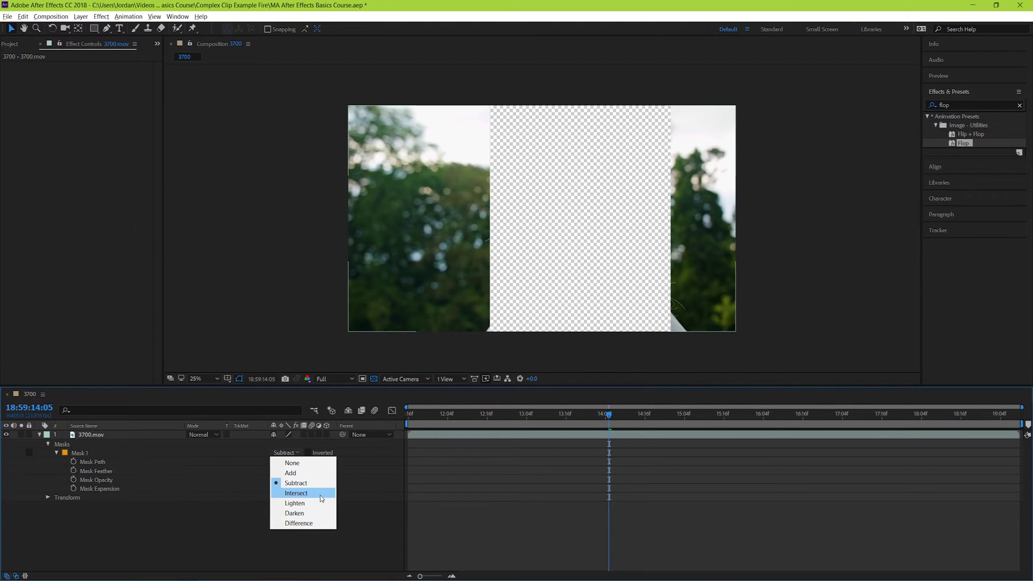
click(319, 464)
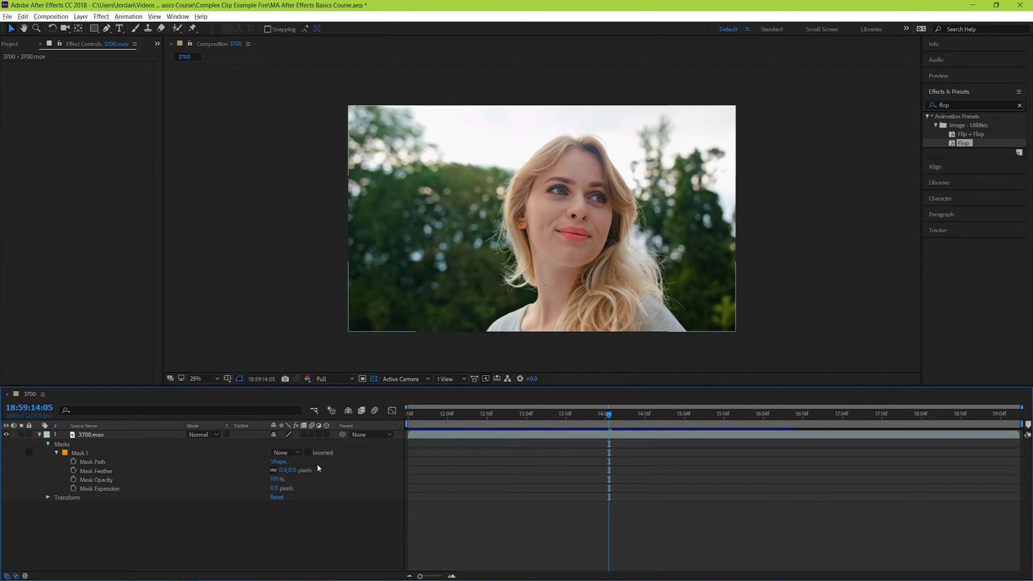
click(80, 453)
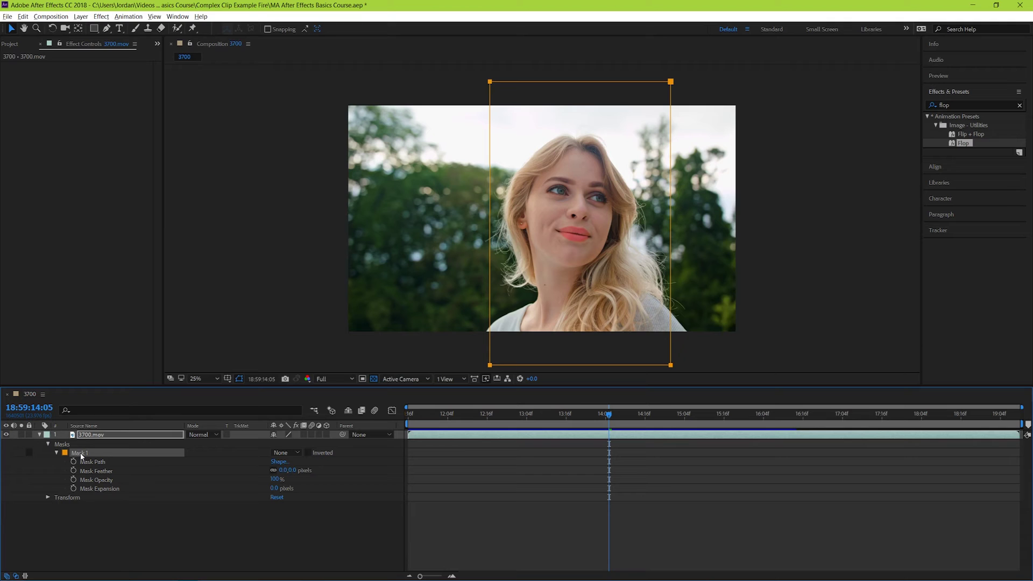
Step: Return Mask 1 to Add mode and delete it from the layer
click(298, 455)
click(299, 473)
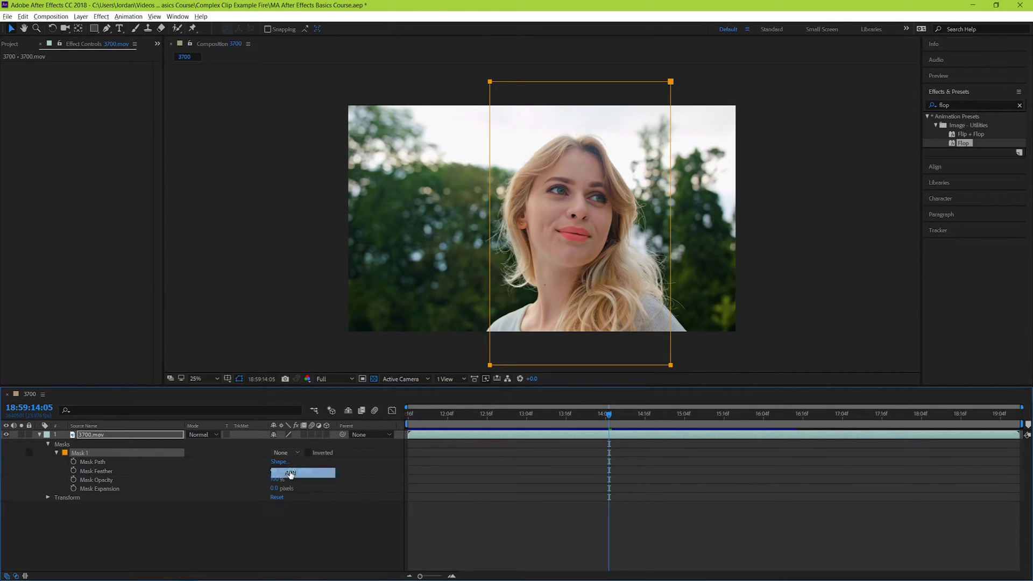
click(369, 534)
click(78, 455)
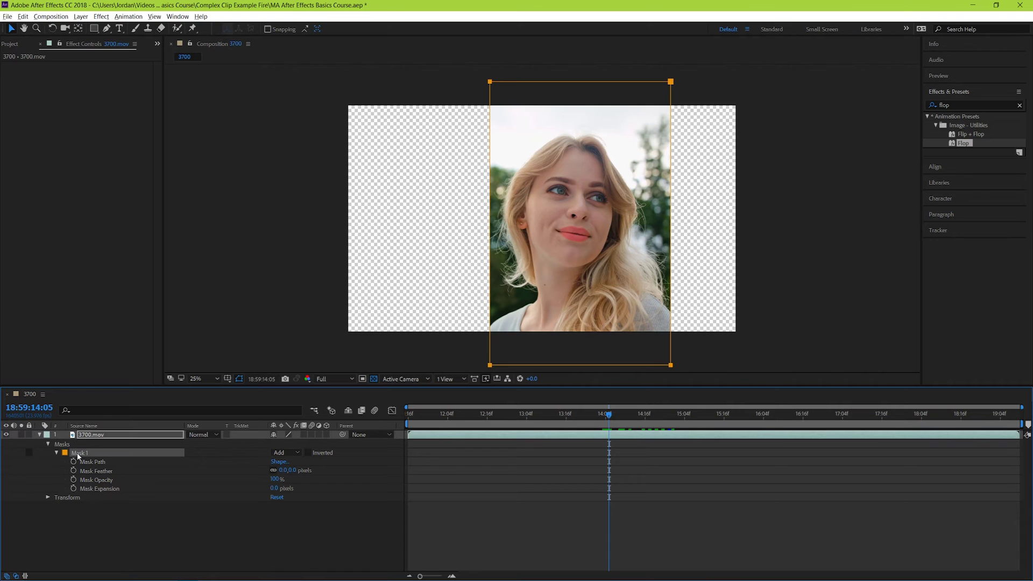
key(Delete)
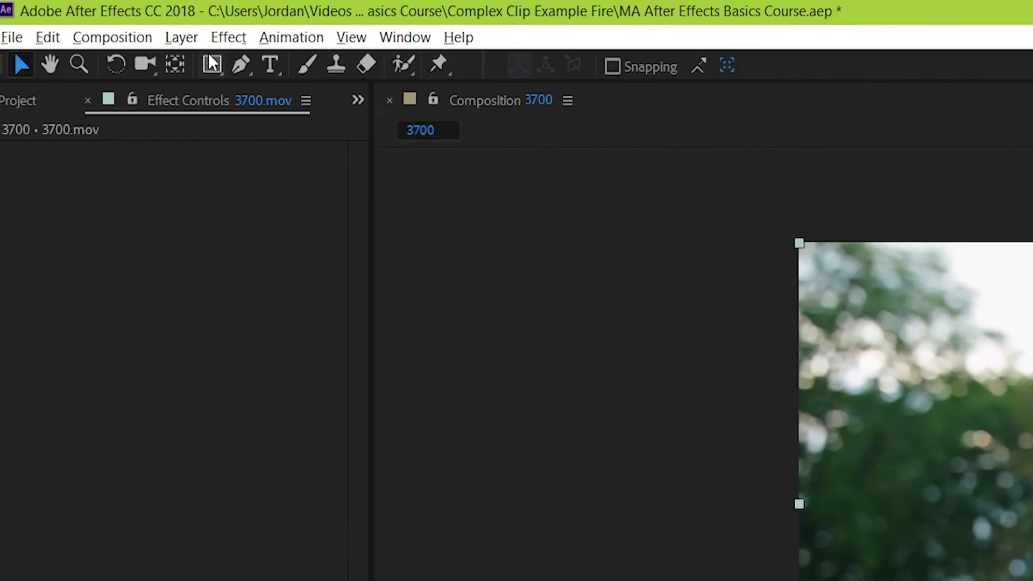
Step: Draw a trial ellipse mask over the clip, then undo it
click(94, 28)
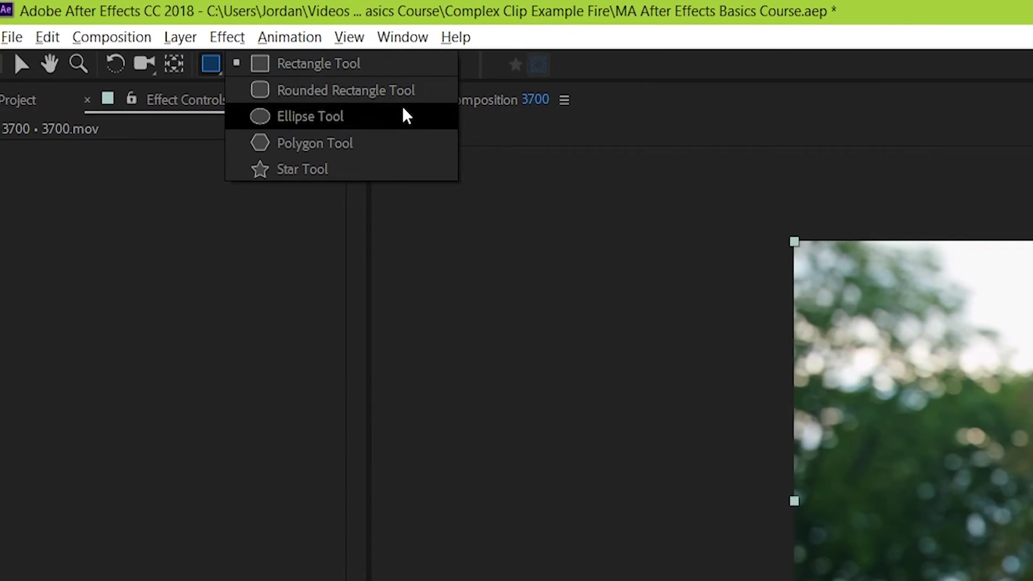
click(403, 145)
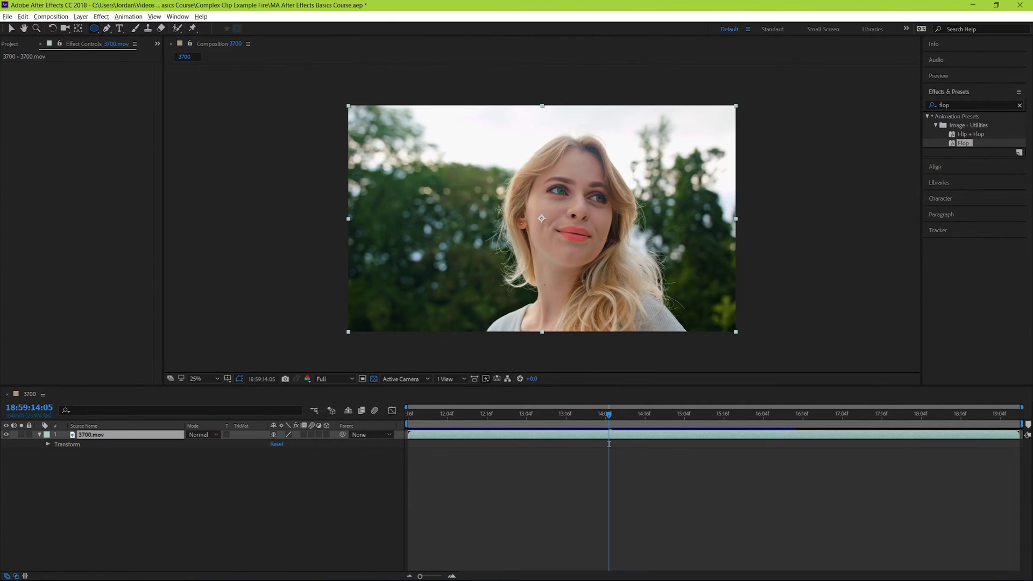
drag(499, 209, 760, 350)
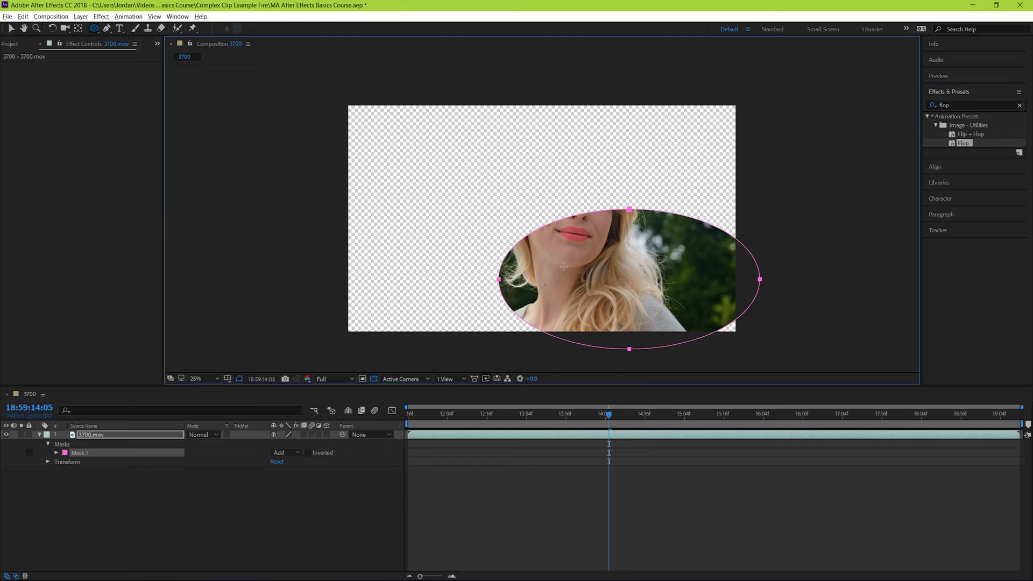
key(ctrl+z)
Step: Draw a polygon mask from the face, vary its sides, then delete it
drag(94, 28, 136, 64)
drag(534, 206, 606, 274)
key(Down)
key(Up)
key(Up)
key(Up)
key(Up)
key(Up)
key(Up)
key(Up)
key(Up)
key(Down)
key(Down)
key(Down)
key(Down)
key(Down)
key(Down)
key(Down)
key(Down)
key(Down)
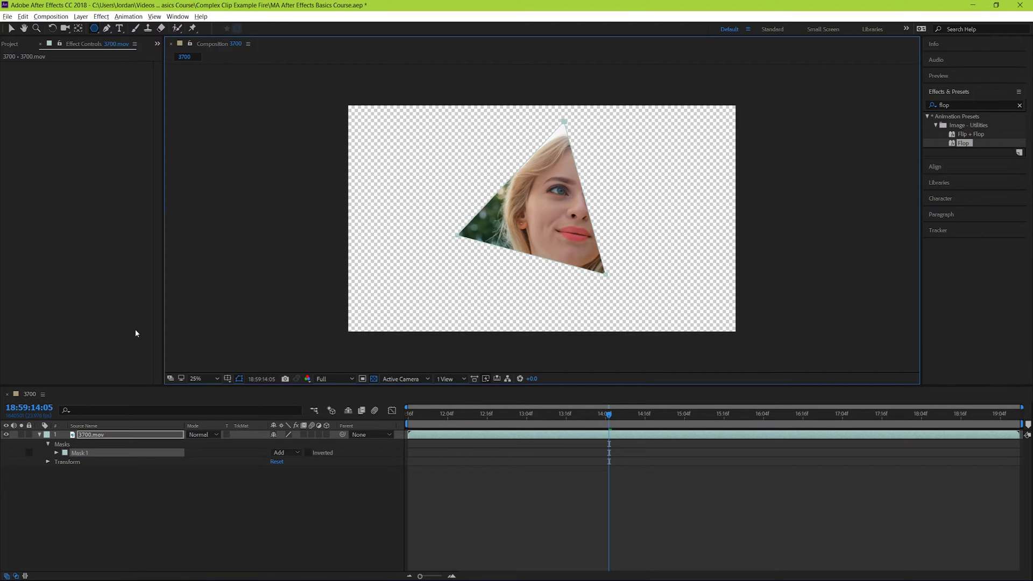
key(Delete)
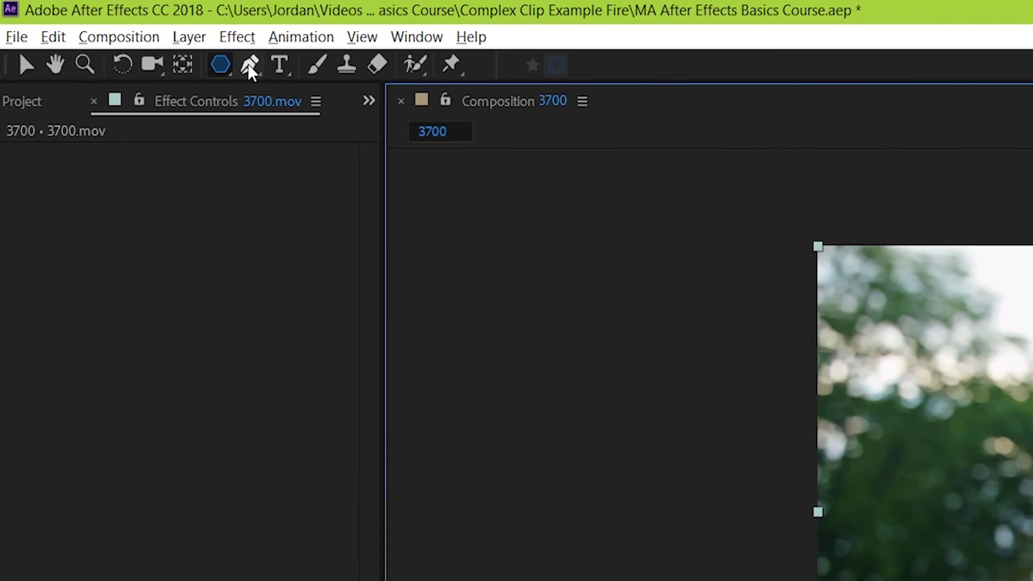
Step: Trace a closed Pen mask around the woman's head and shoulders, then expand Mask 1
click(107, 29)
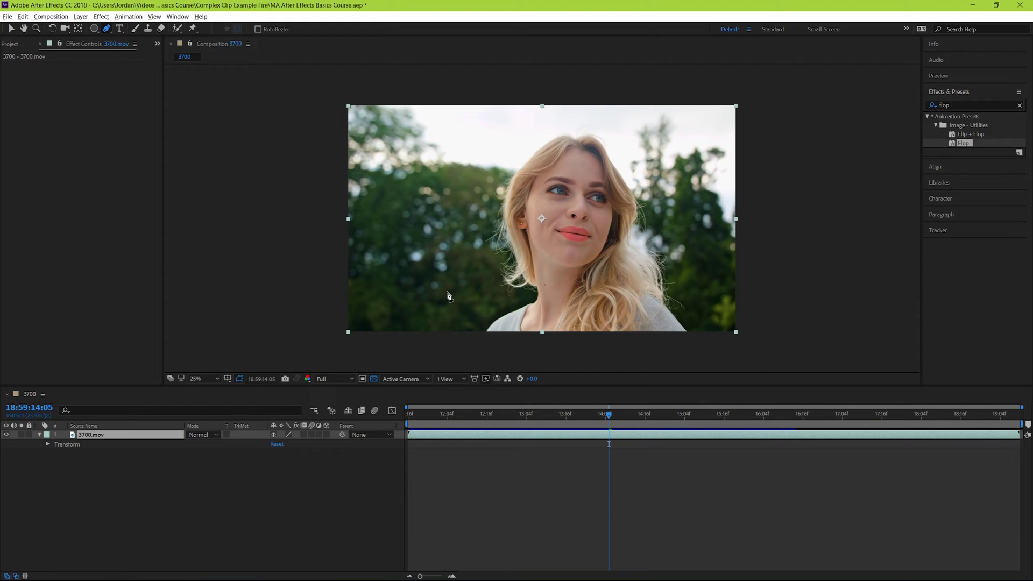
click(538, 442)
click(538, 435)
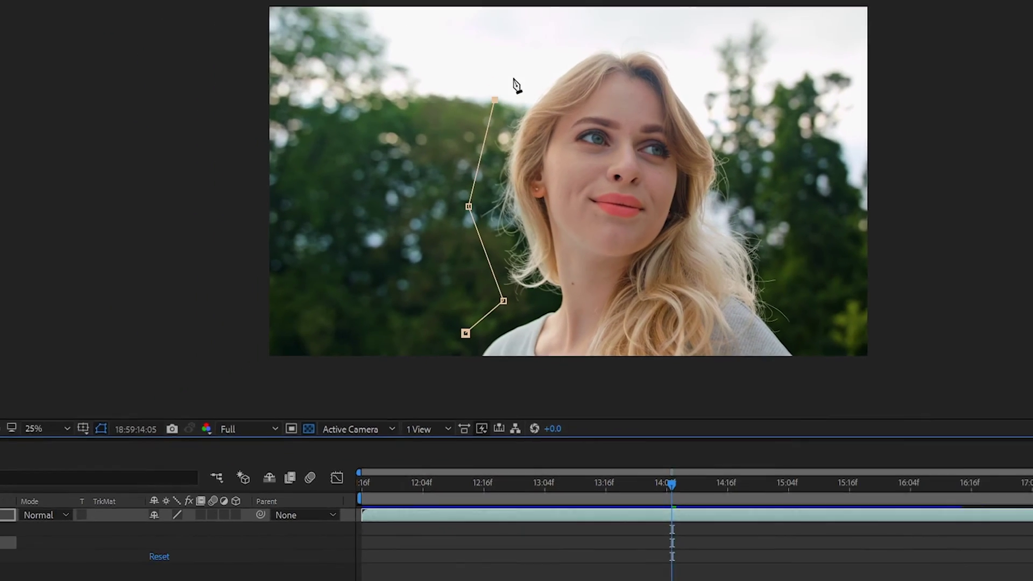
click(721, 80)
click(770, 217)
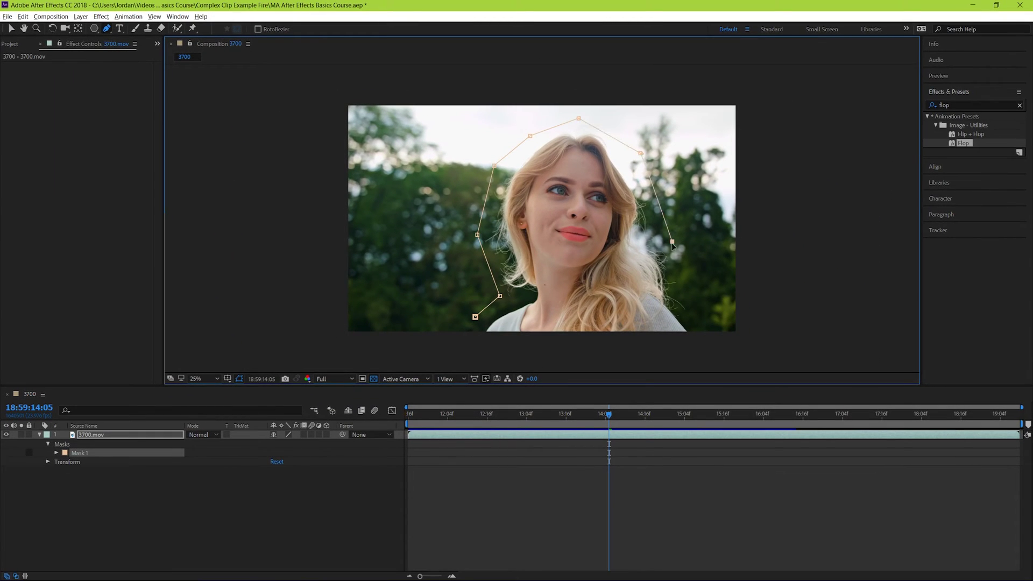
click(686, 302)
click(699, 346)
click(463, 344)
click(477, 319)
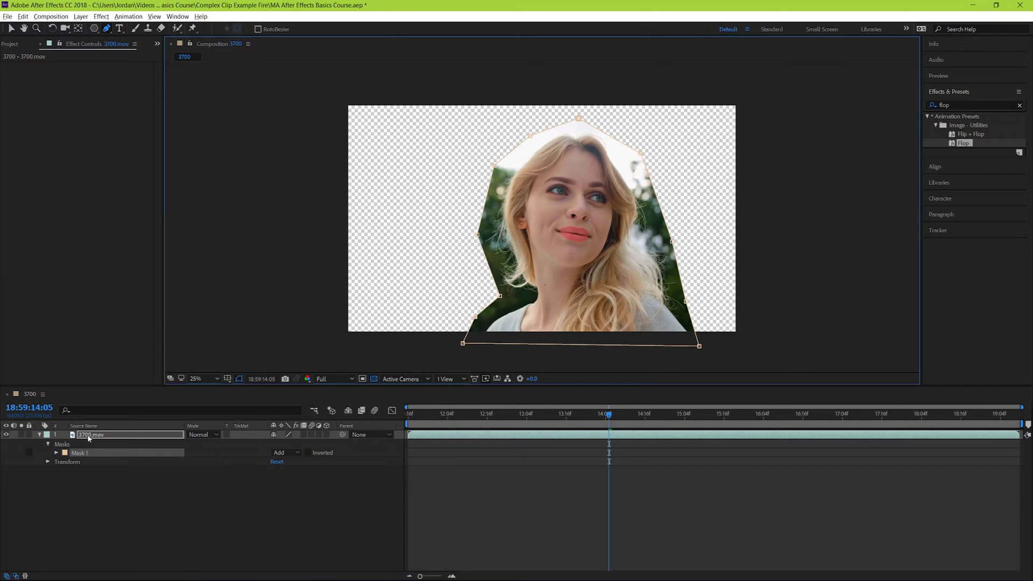
click(56, 454)
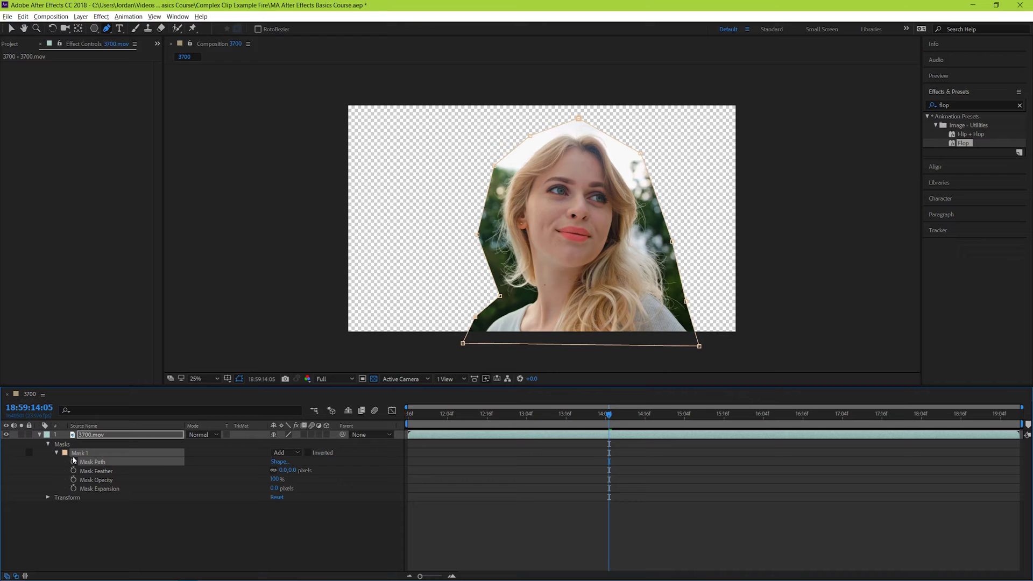
Step: Set Mask 1 to 219 px feather and -135 px expansion
drag(292, 469, 496, 450)
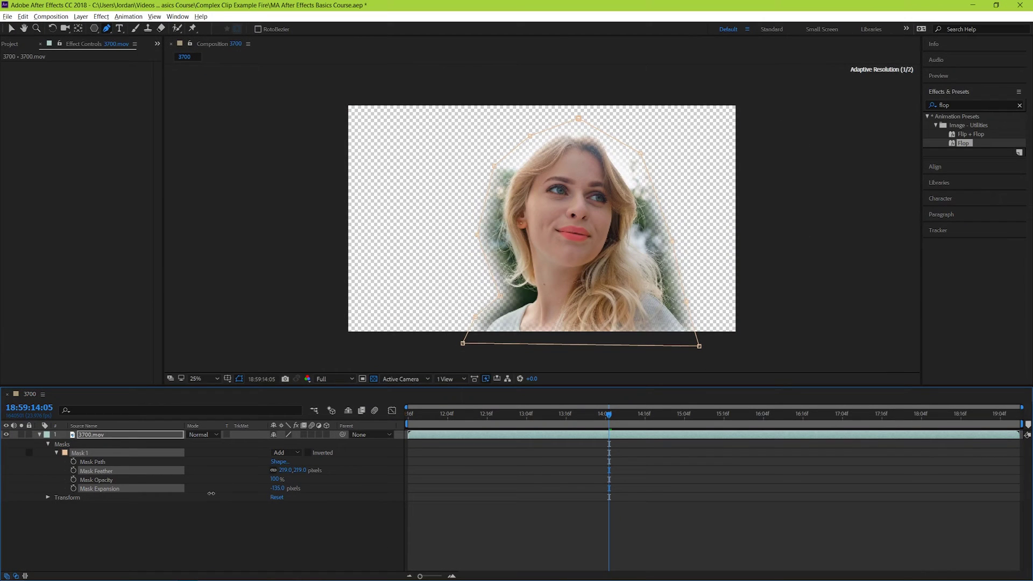
click(482, 512)
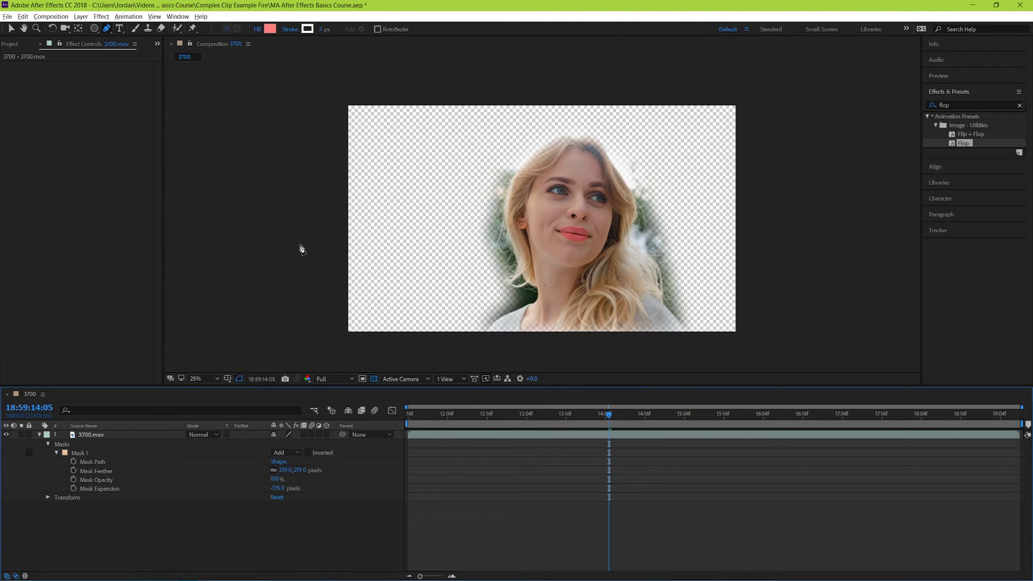
Step: Draw a rectangle shape layer on the left of the frame, replacing a first attempt
drag(95, 29, 129, 29)
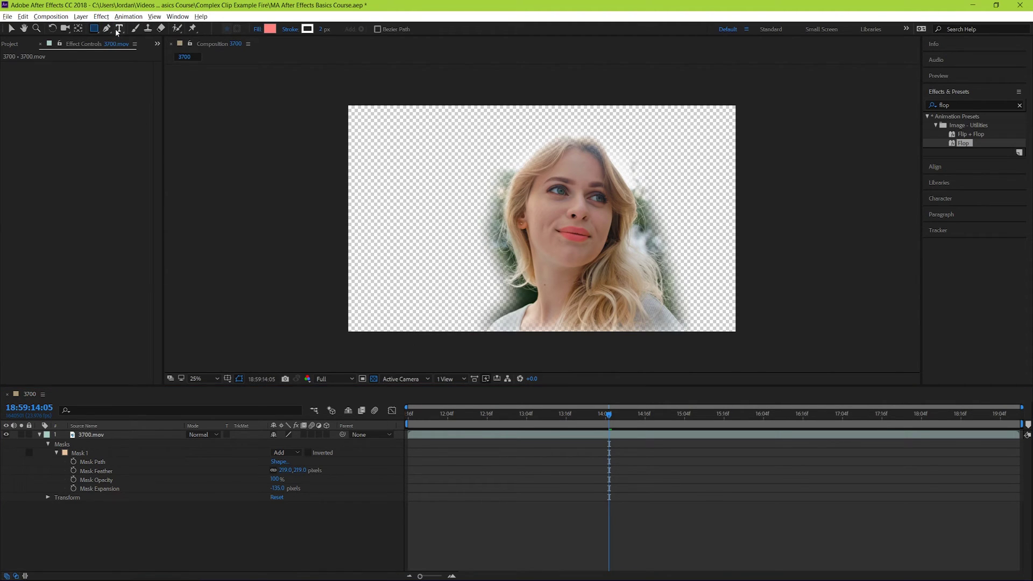
drag(342, 166, 466, 279)
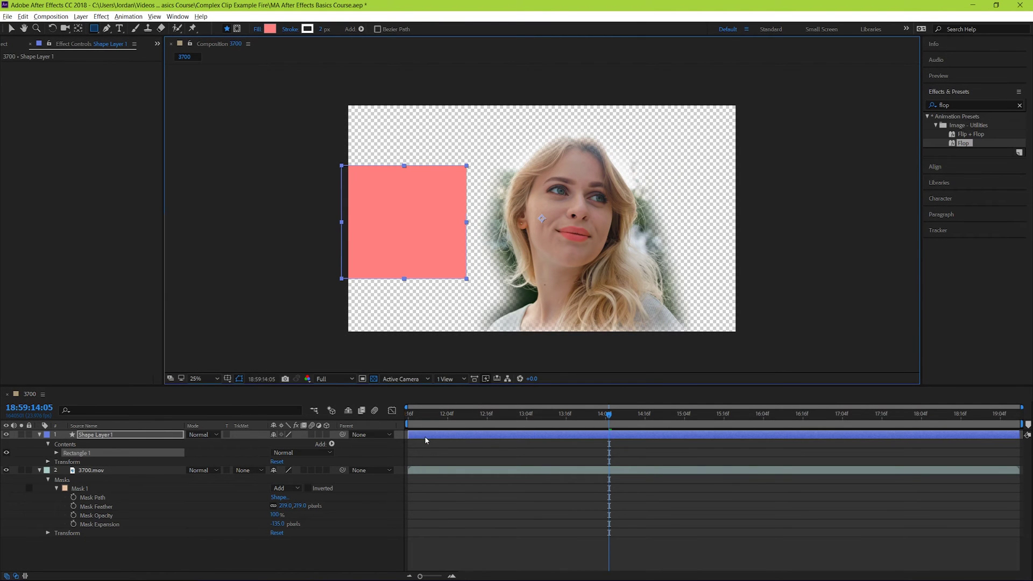
key(Delete)
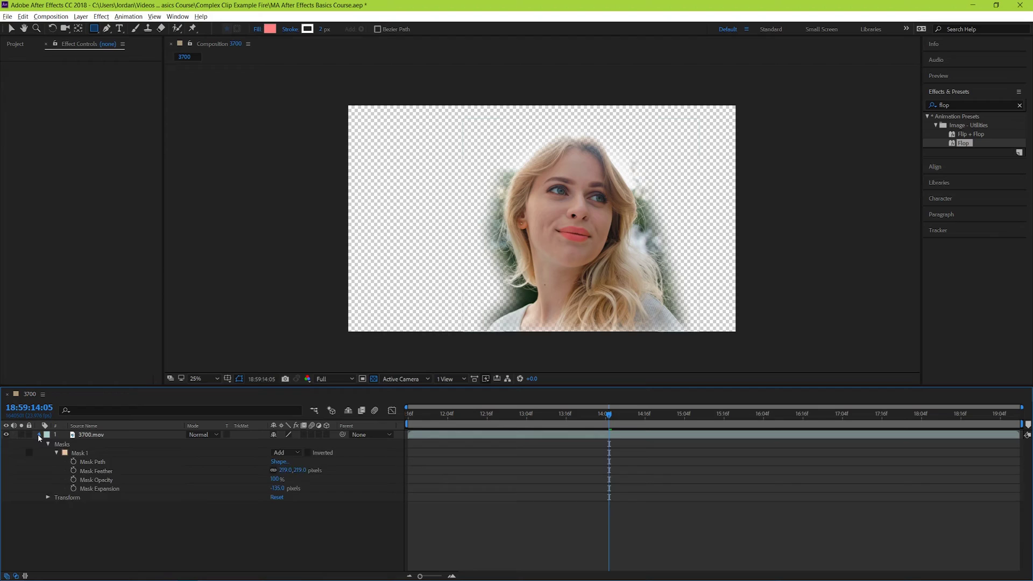
click(38, 435)
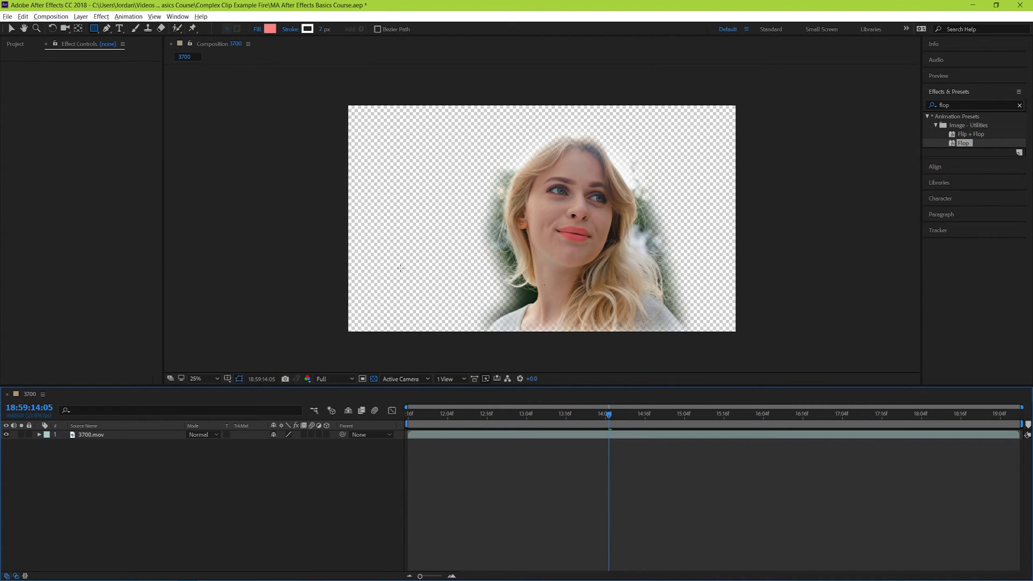
drag(296, 219, 497, 303)
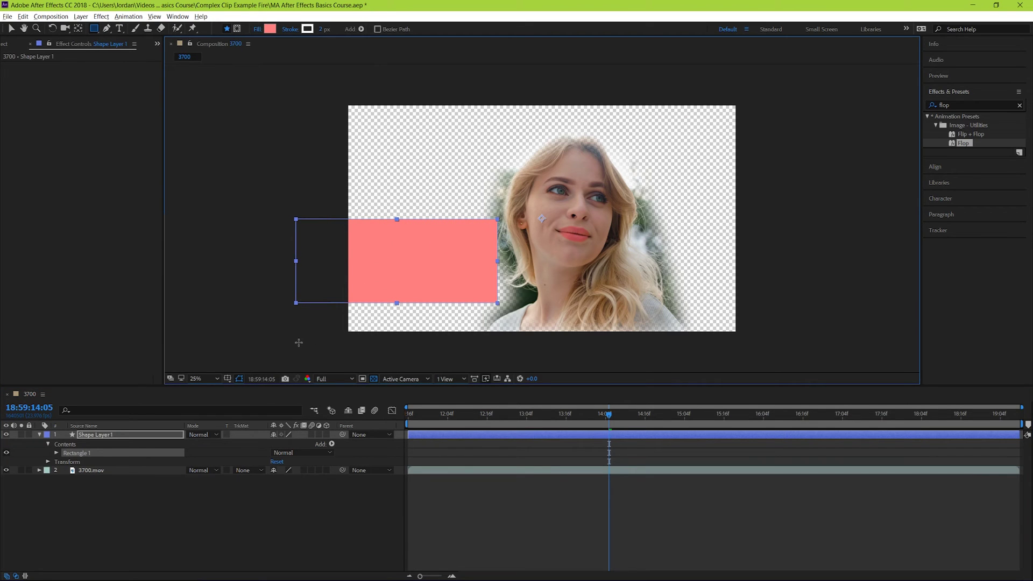
Step: Change the rectangle's fill colour to light blue
click(268, 29)
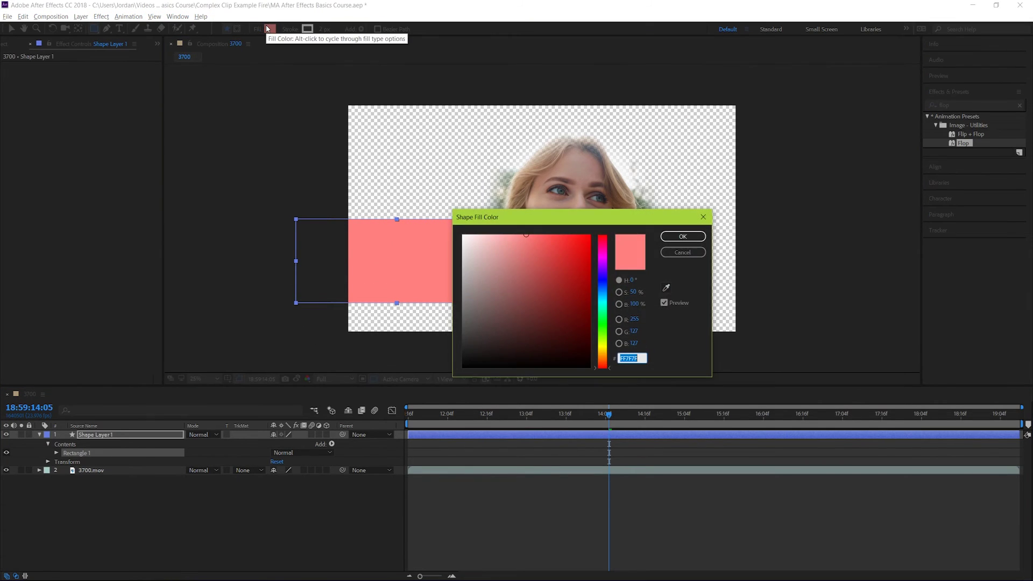
mouse_move(603, 275)
mouse_down()
mouse_move(608, 303)
mouse_move(608, 293)
mouse_up()
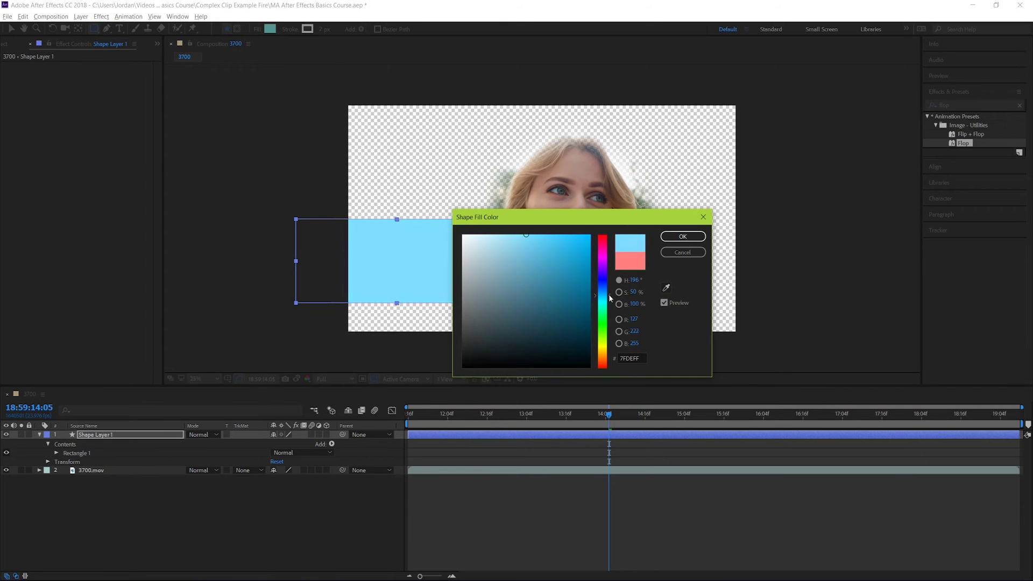
click(681, 237)
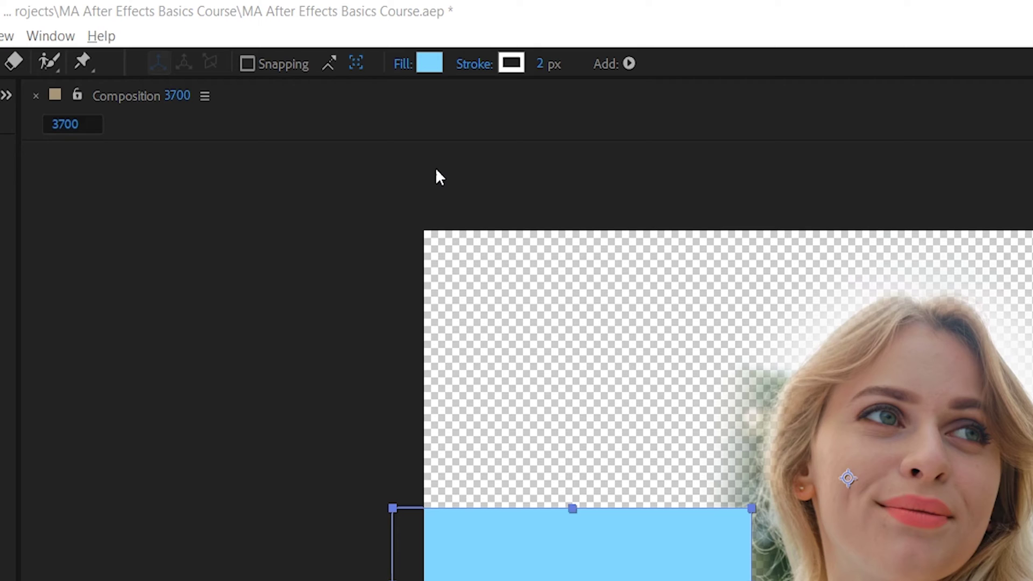
Step: Preview Linear and Radial Gradient fills, then set the fill type to None
click(401, 69)
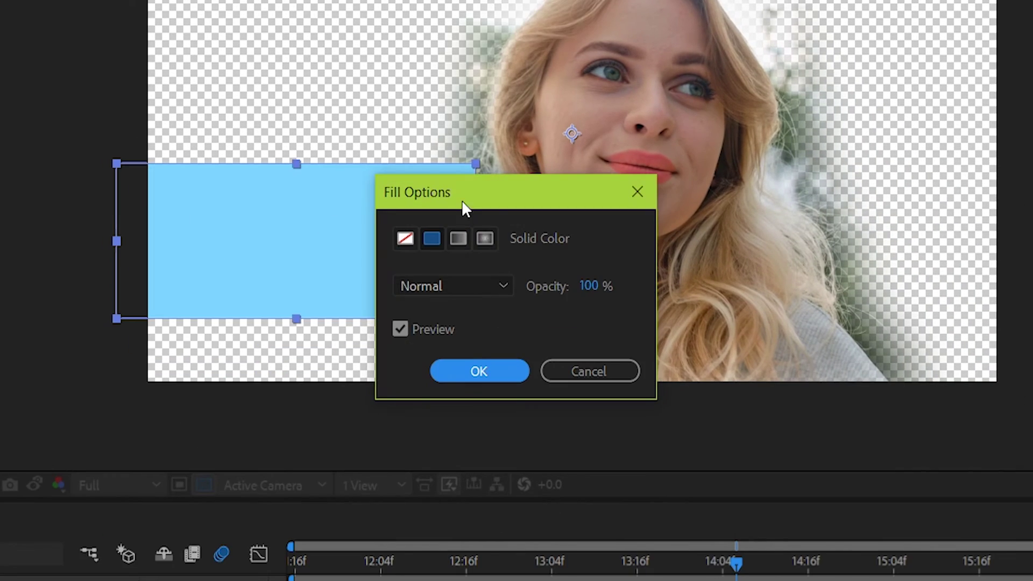
drag(462, 201, 750, 139)
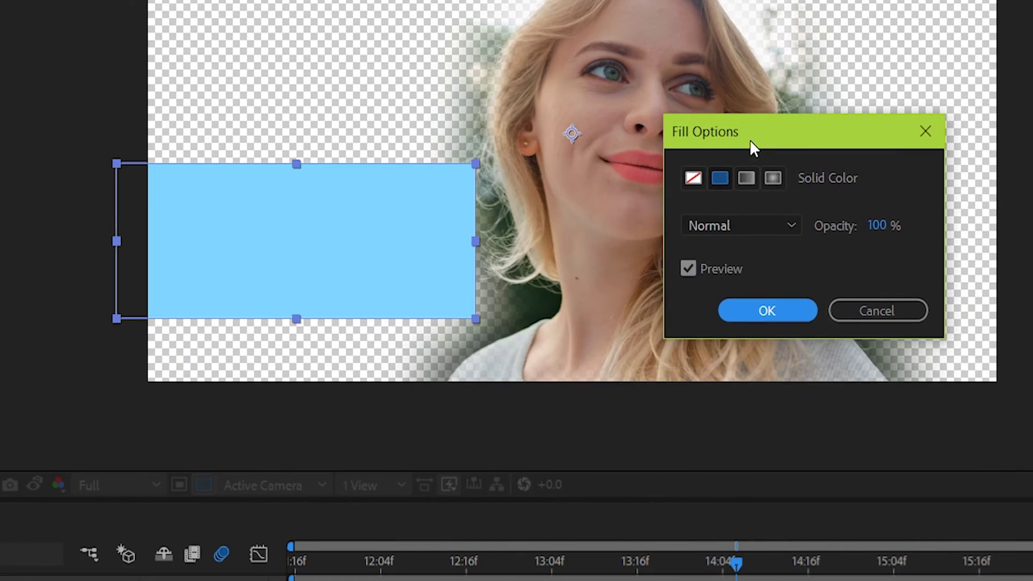
click(747, 177)
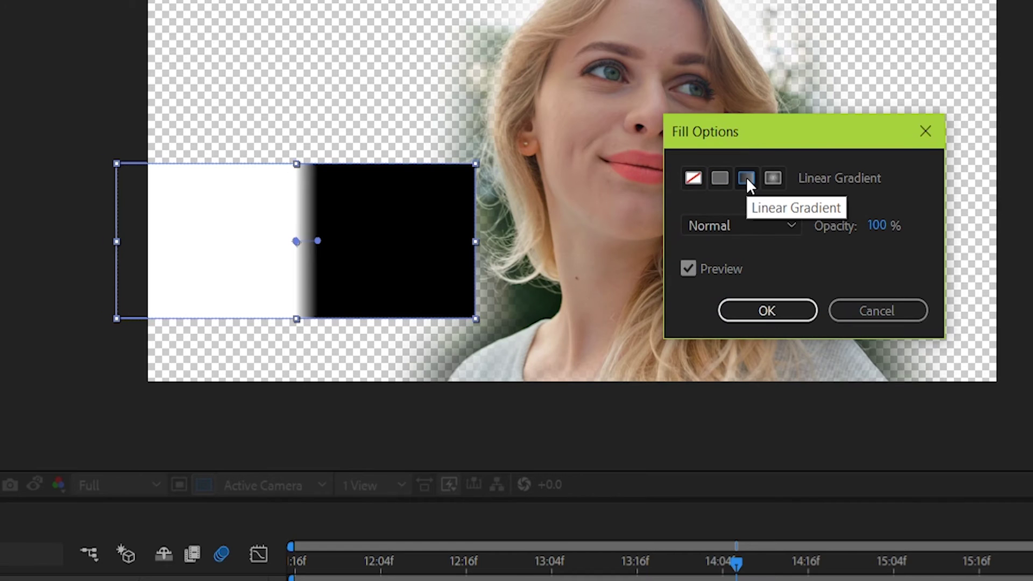
click(775, 179)
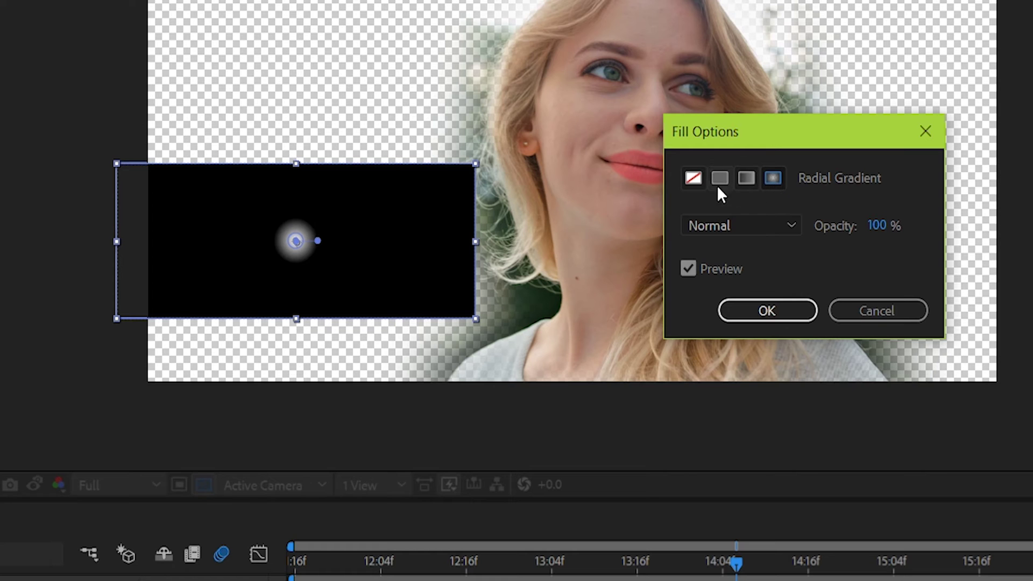
click(693, 179)
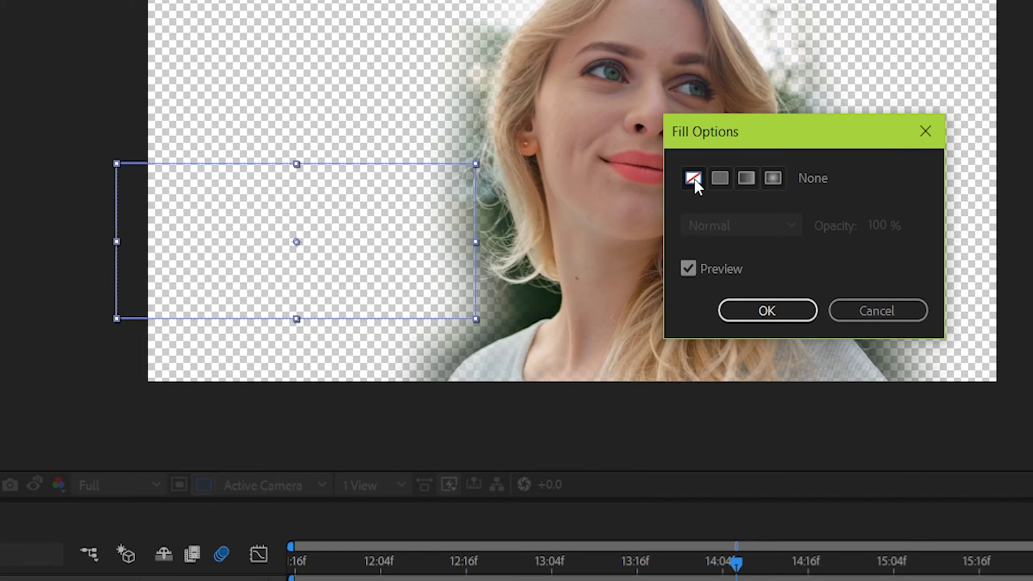
Step: Give the rectangle a 110 px FF0000 stroke, then undo back to the light-blue fill
click(752, 309)
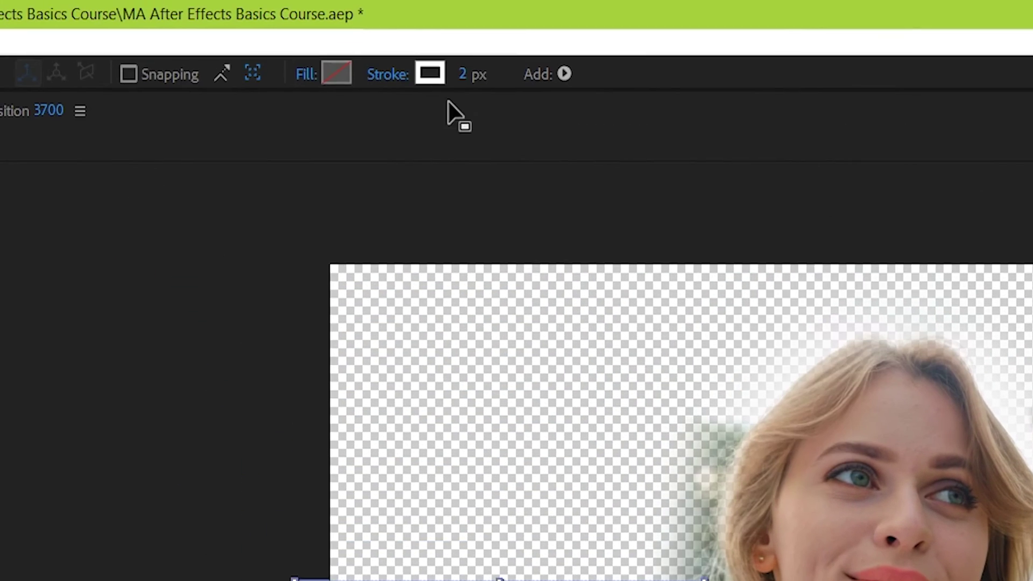
drag(462, 75, 594, 98)
drag(495, 50, 505, 55)
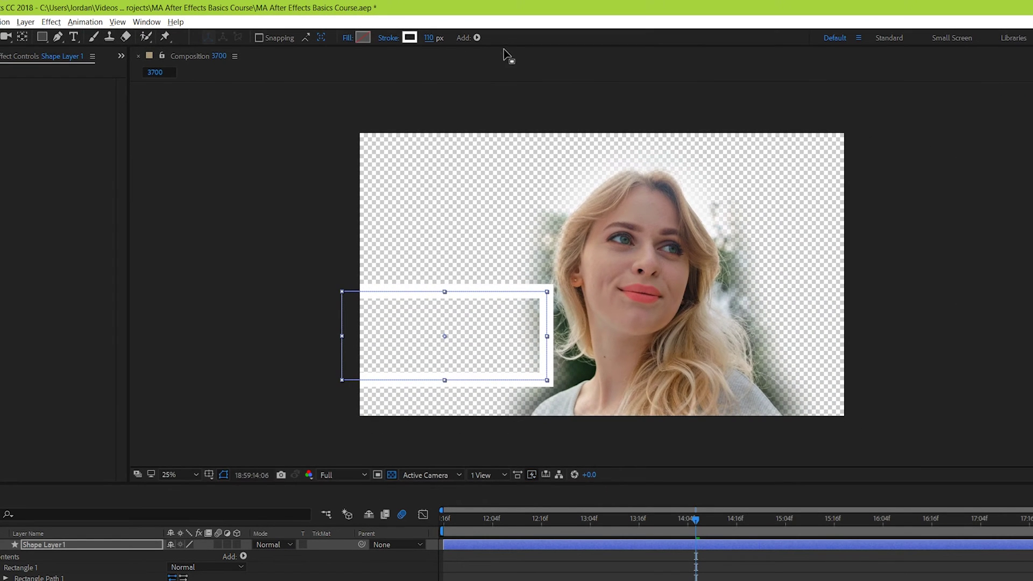
click(409, 37)
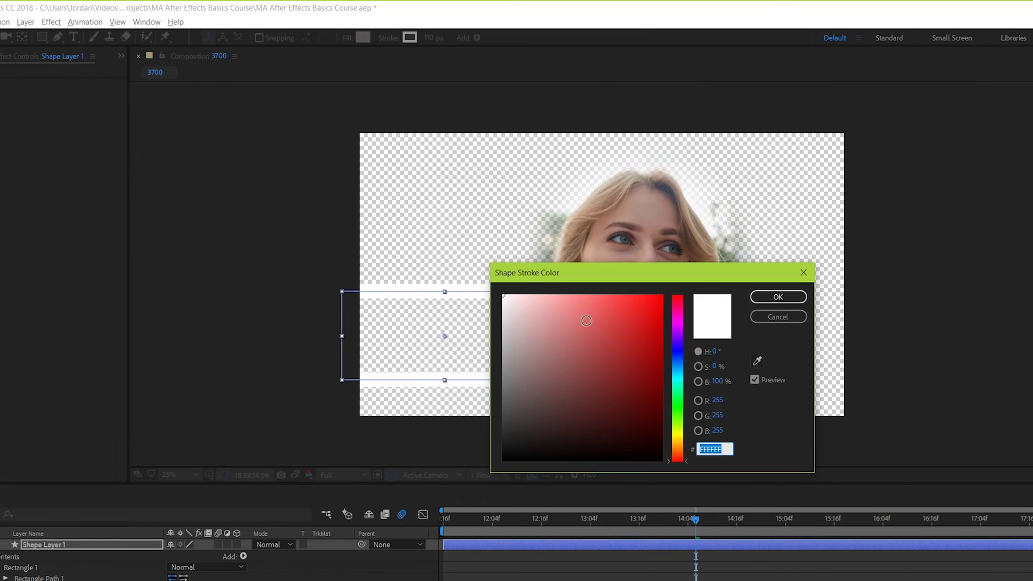
drag(587, 321, 693, 292)
click(778, 297)
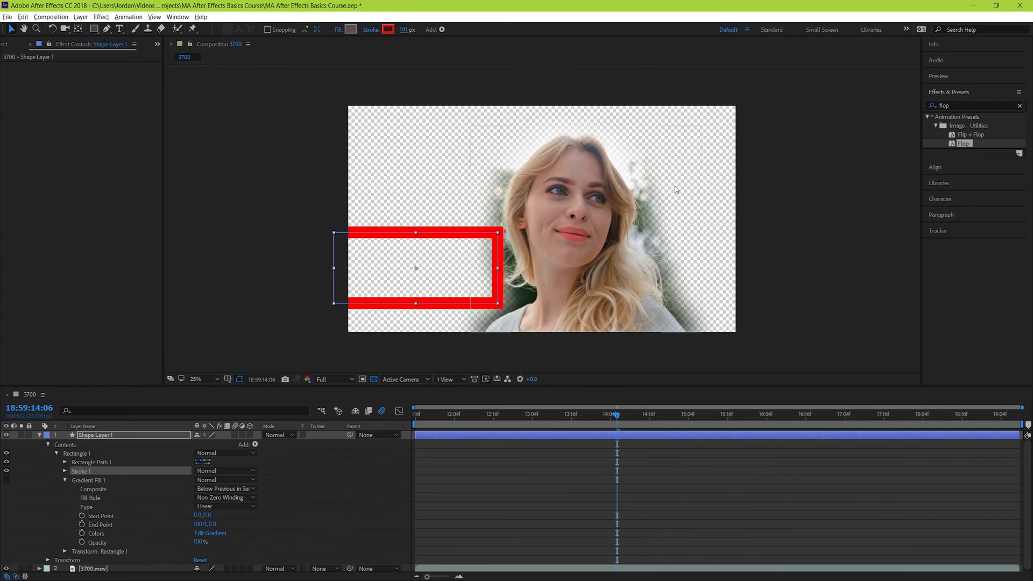
key(ctrl+z)
key(ctrl+z)
key(ctrl+z)
click(506, 543)
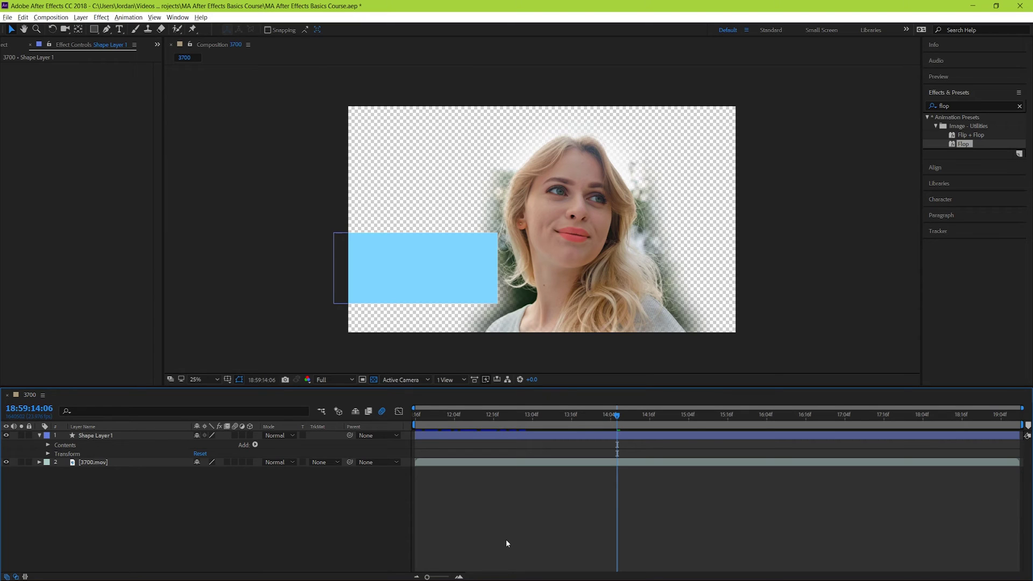
Step: Add a Trim Paths 1 operator to Shape Layer 1's contents
click(435, 436)
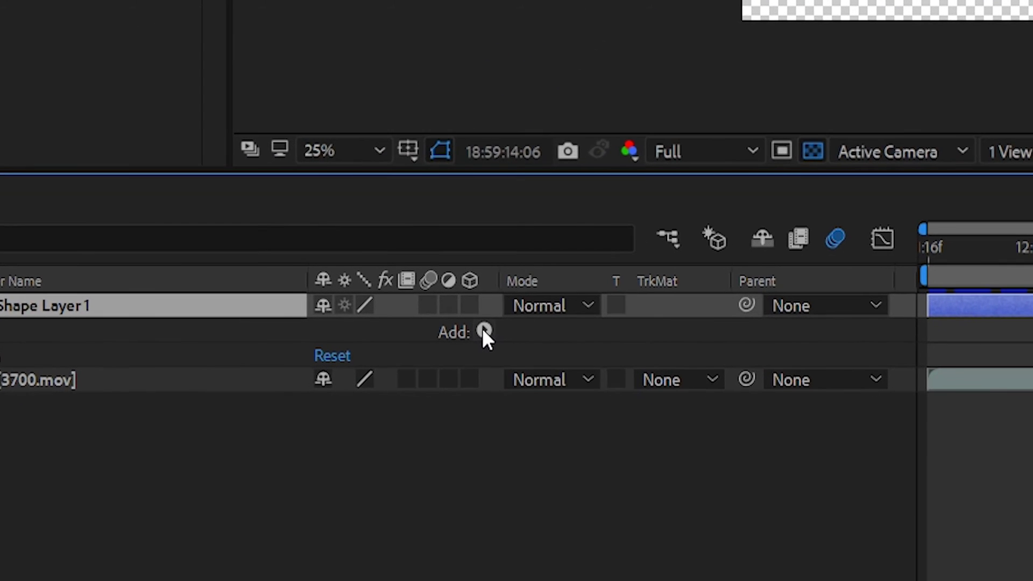
click(485, 332)
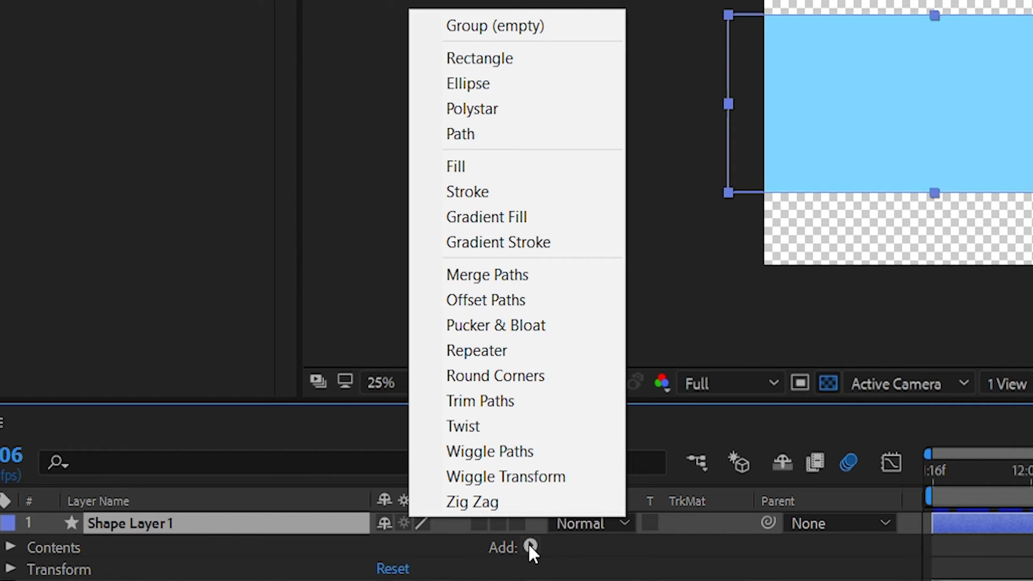
click(564, 403)
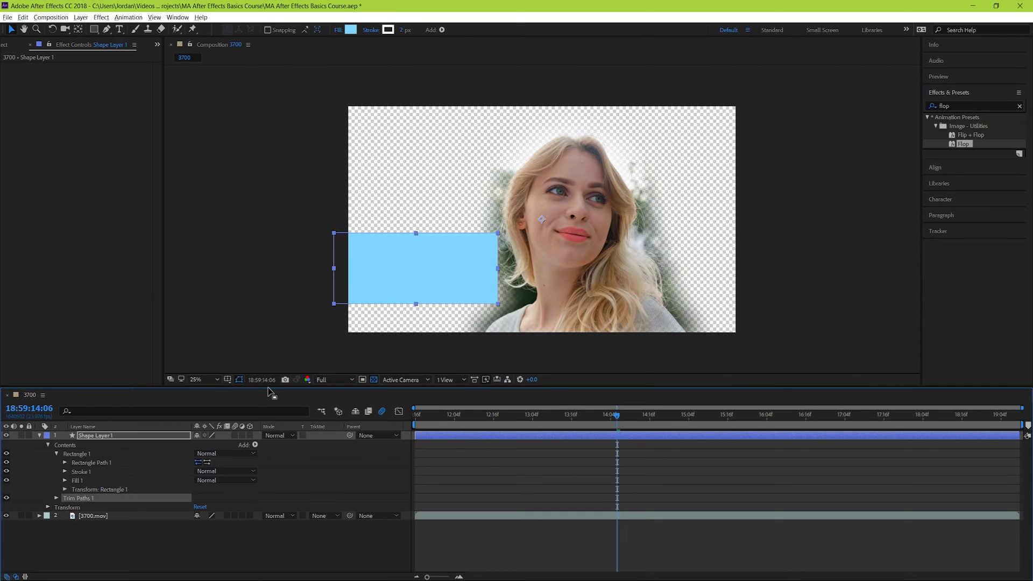
Step: Set the rectangle's fill to None
click(338, 30)
click(597, 240)
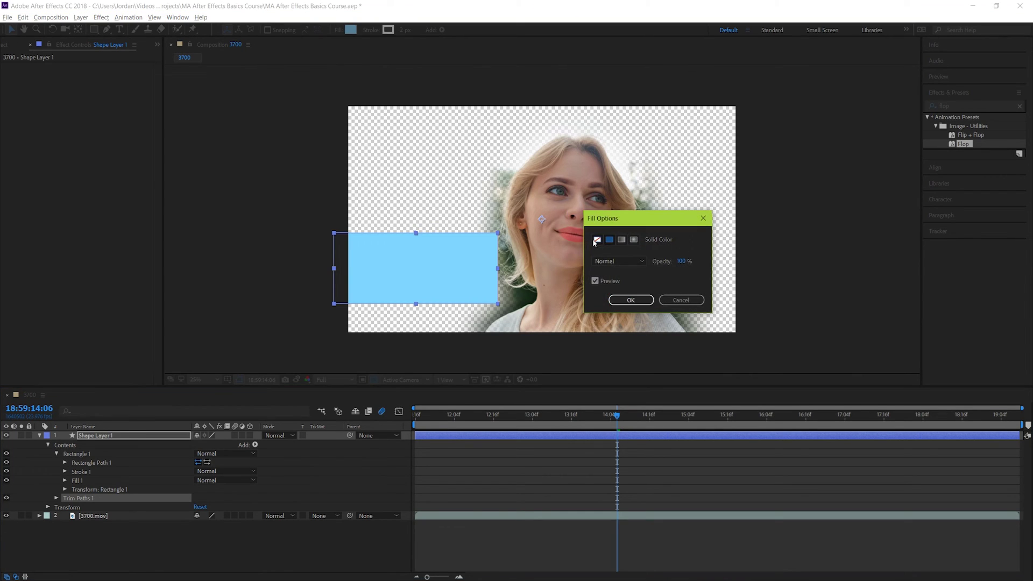
click(629, 300)
Step: Give the rectangle a 54 px stroke in red F60000
drag(404, 30, 432, 30)
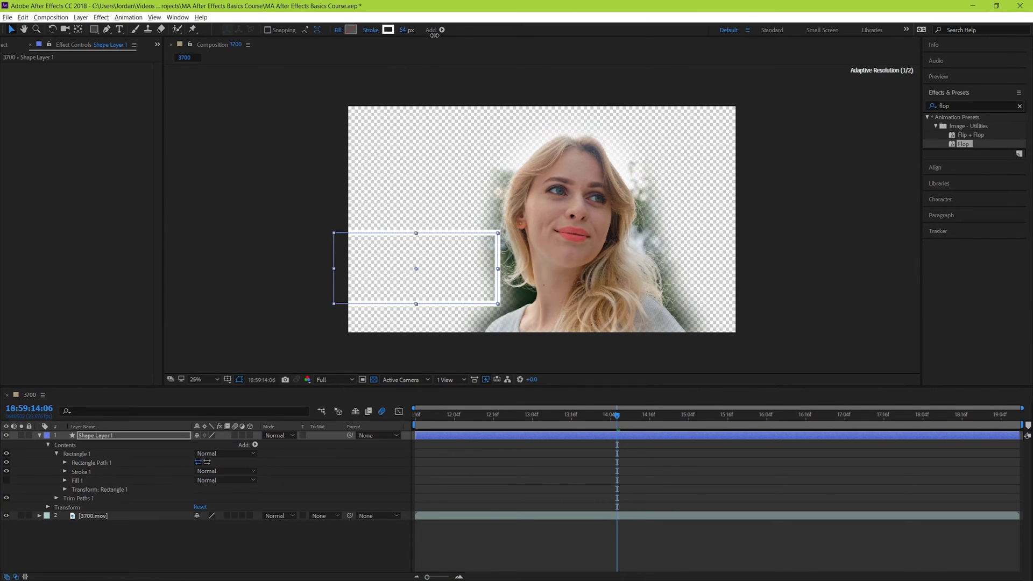
click(389, 30)
click(590, 239)
click(683, 237)
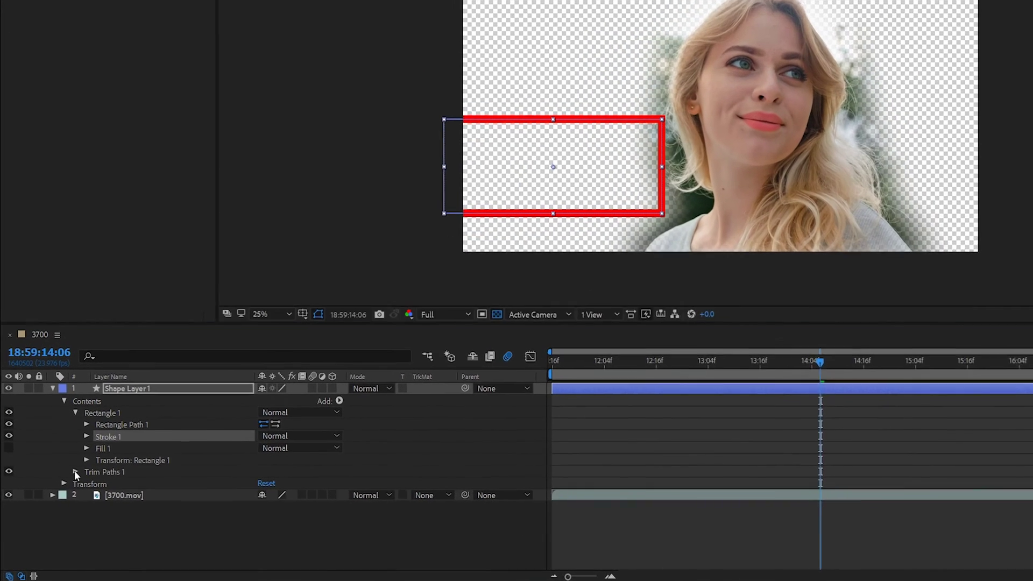
Step: Set Trim Paths Start to 24% and End to 30%, then slide the segment with Offset
click(75, 472)
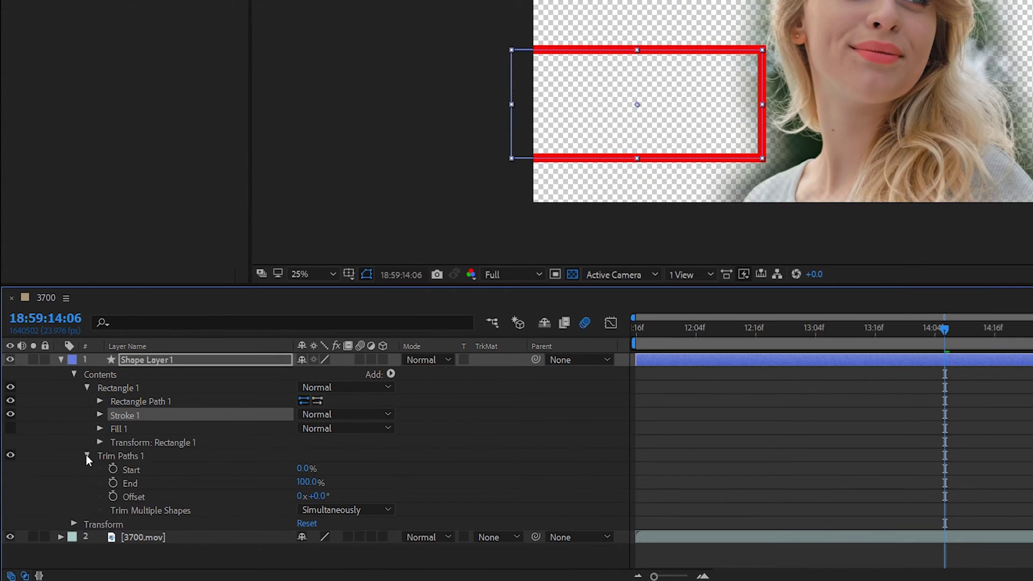
drag(305, 468, 396, 471)
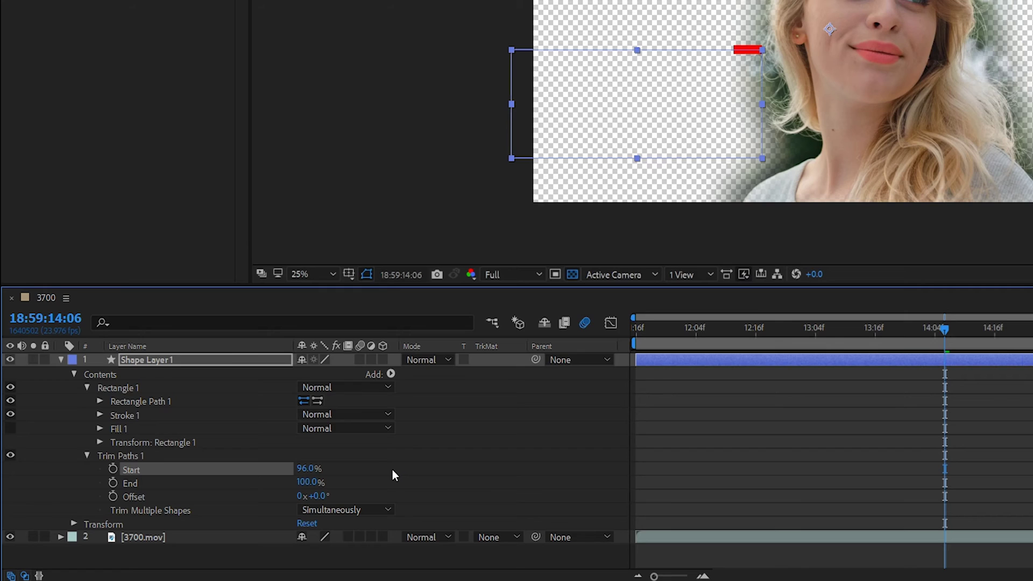
mouse_move(321, 469)
mouse_down()
mouse_move(363, 469)
mouse_move(290, 469)
mouse_move(306, 470)
mouse_up()
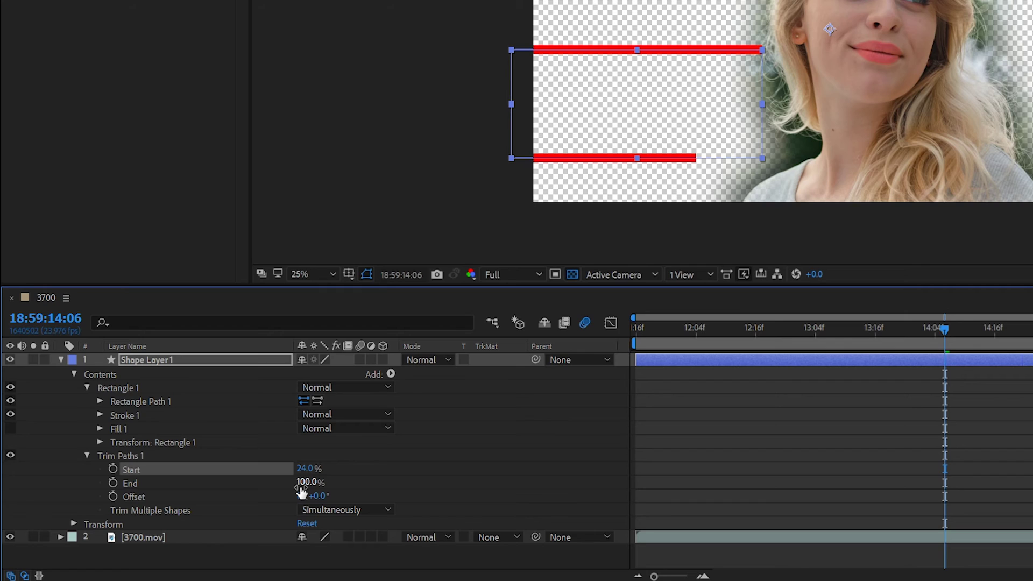
mouse_move(304, 483)
mouse_down()
mouse_move(344, 482)
mouse_move(304, 483)
mouse_move(323, 483)
mouse_move(307, 484)
mouse_move(313, 496)
mouse_move(440, 490)
mouse_move(978, 424)
mouse_move(859, 436)
mouse_up()
click(348, 483)
drag(735, 446, 171, 469)
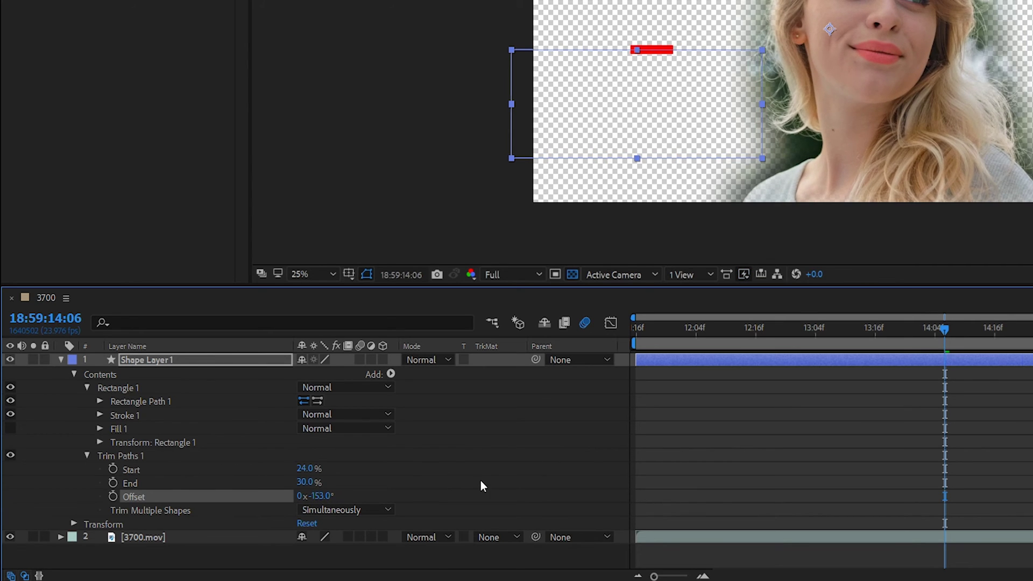
click(392, 375)
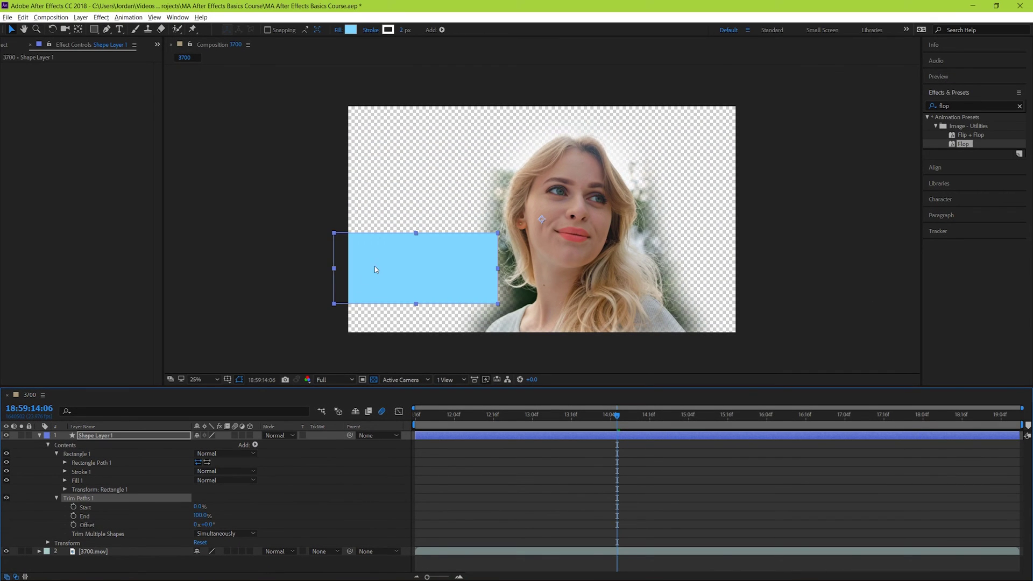
Step: Drag the blue rectangle up over the woman's eyes and nose and collapse its Contents
click(375, 266)
drag(379, 266, 527, 199)
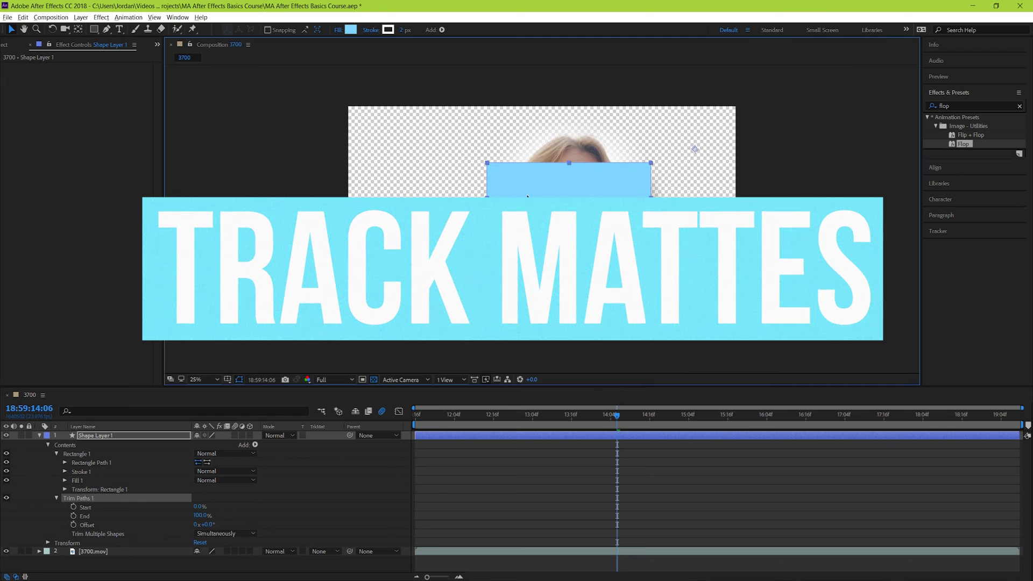
click(48, 446)
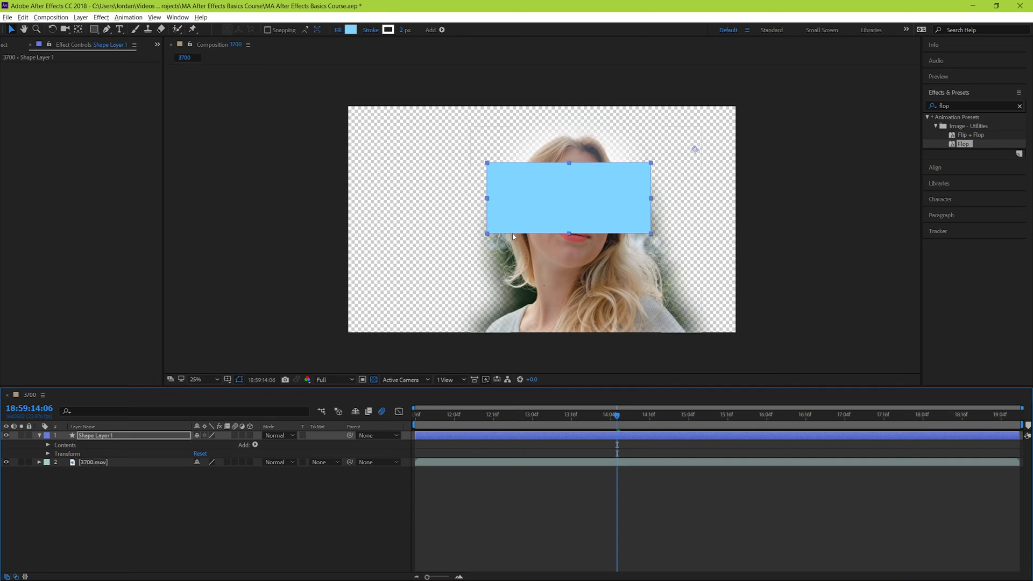
drag(544, 205, 547, 202)
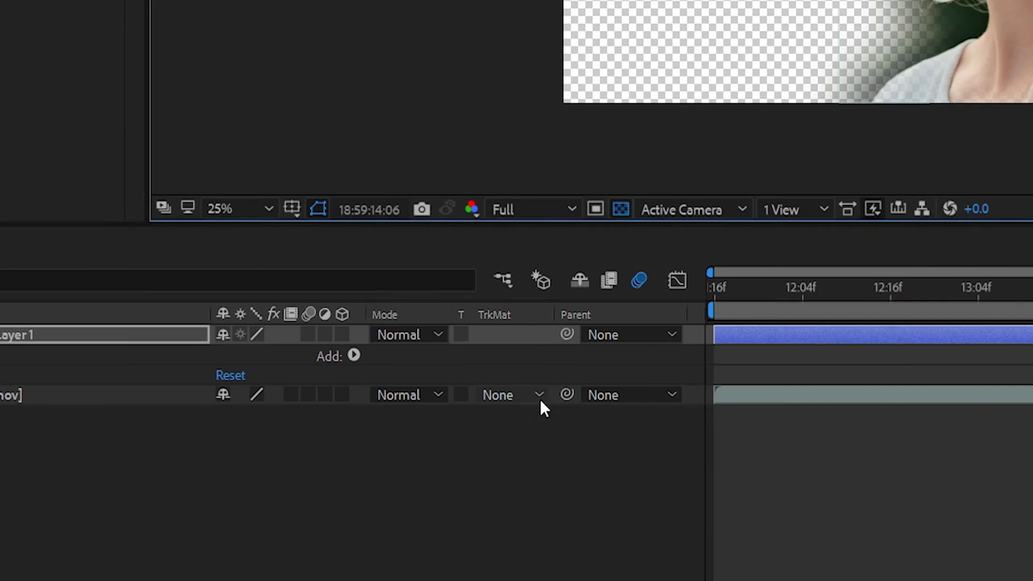
Step: Try Alpha and Alpha Inverted mattes on 3700.mov, then settle on Luma Matte 'Shape Layer 1'
click(540, 399)
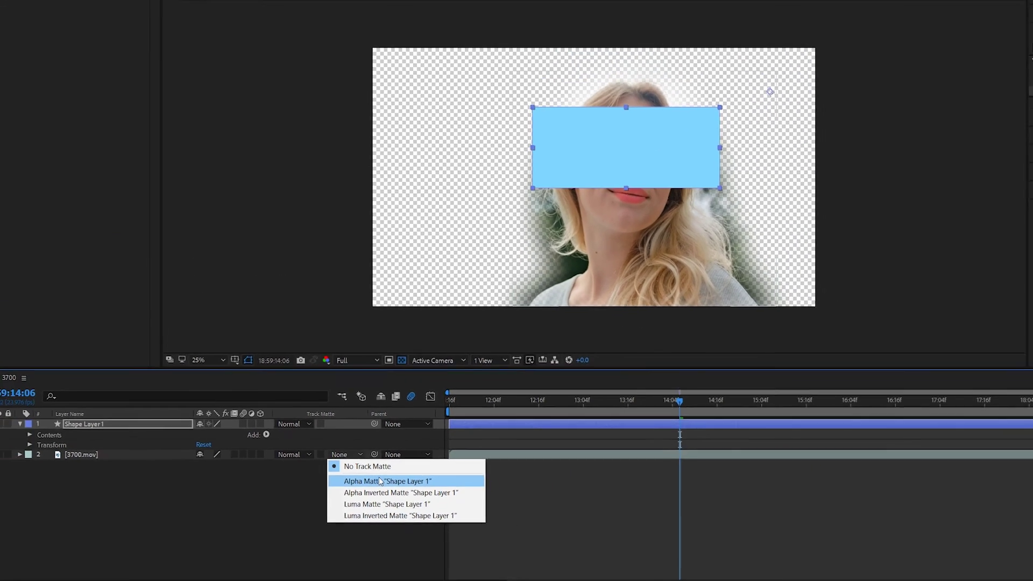
click(554, 448)
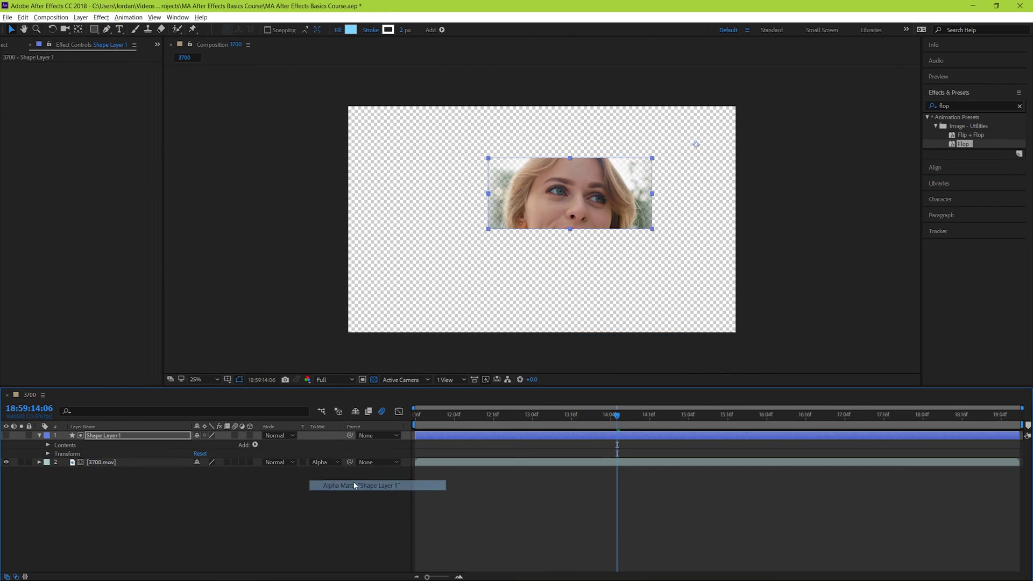
click(335, 463)
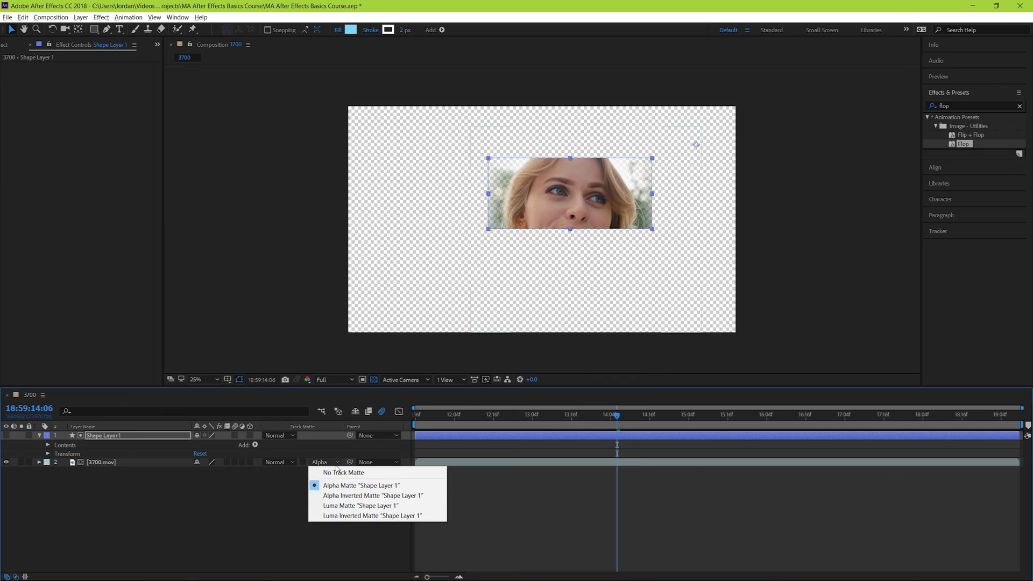
click(345, 495)
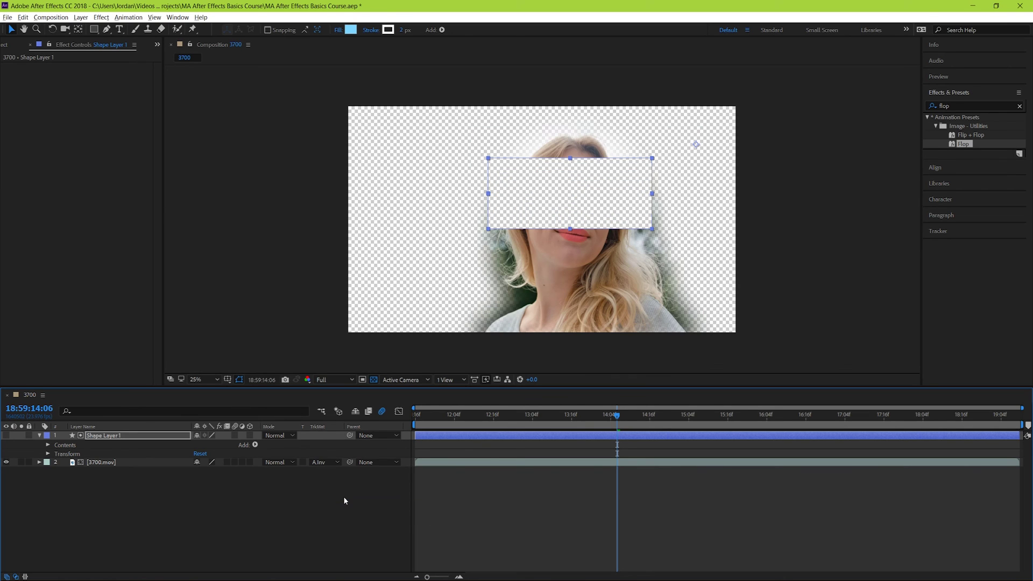
click(339, 464)
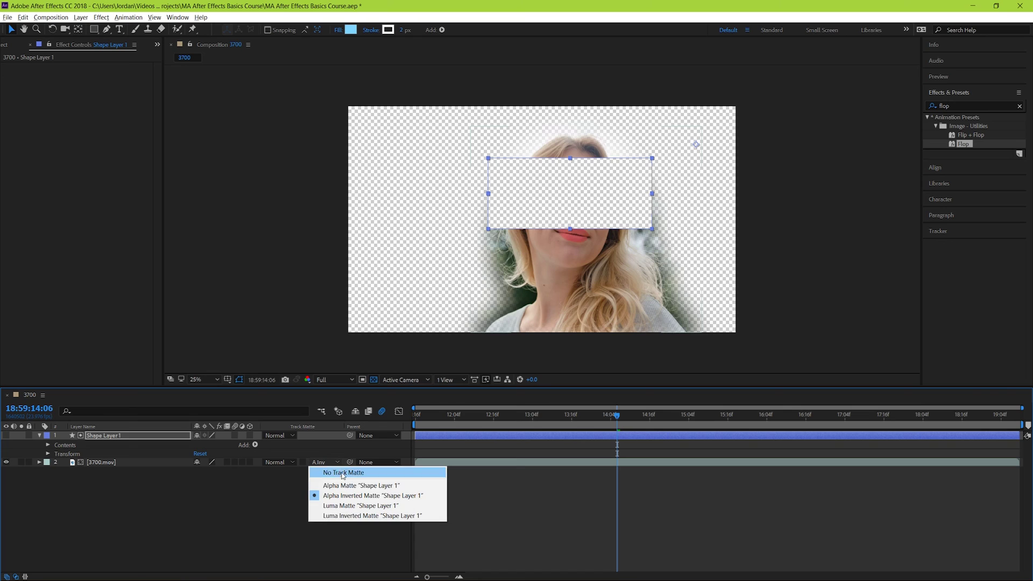
click(378, 508)
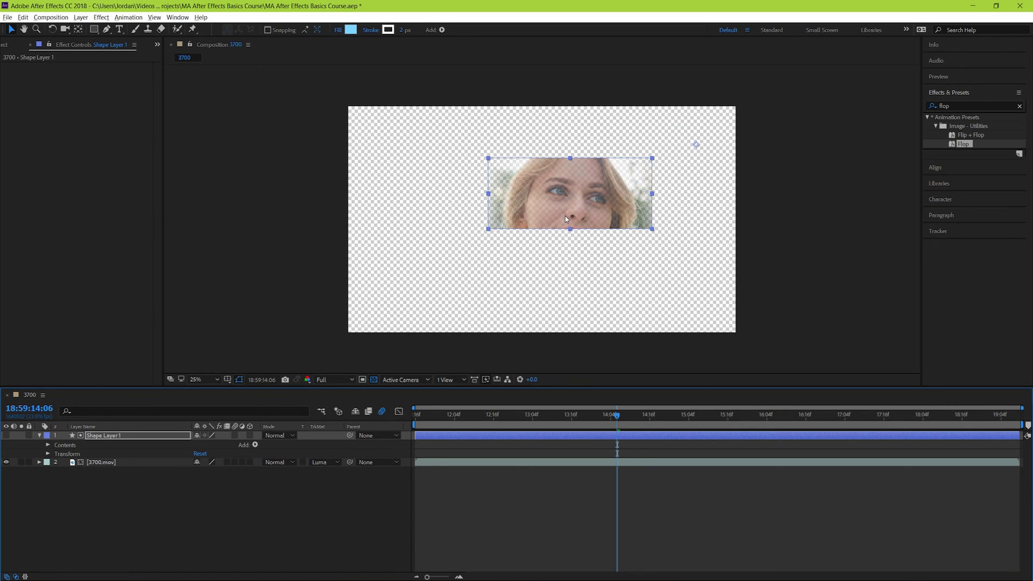
Step: At 50% zoom, preview a white fill and cancel it, then return to 25% and undo the matte
key(period)
key(period)
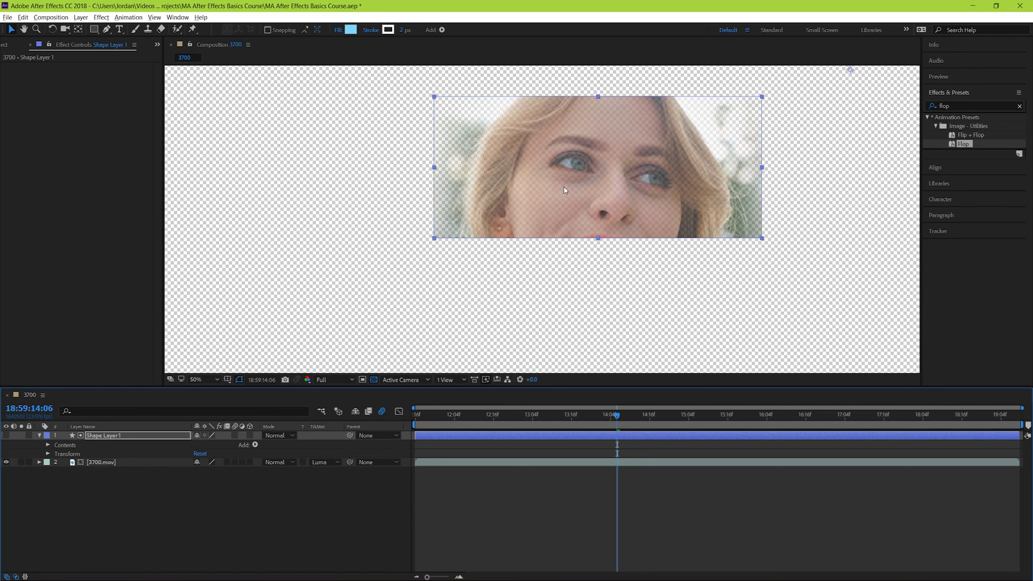
click(350, 29)
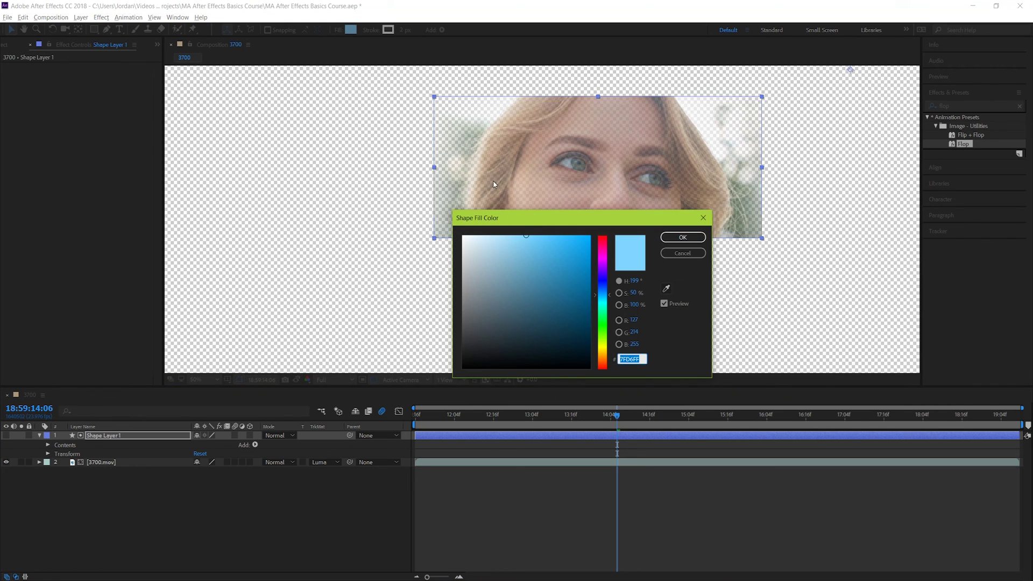
drag(524, 223, 601, 462)
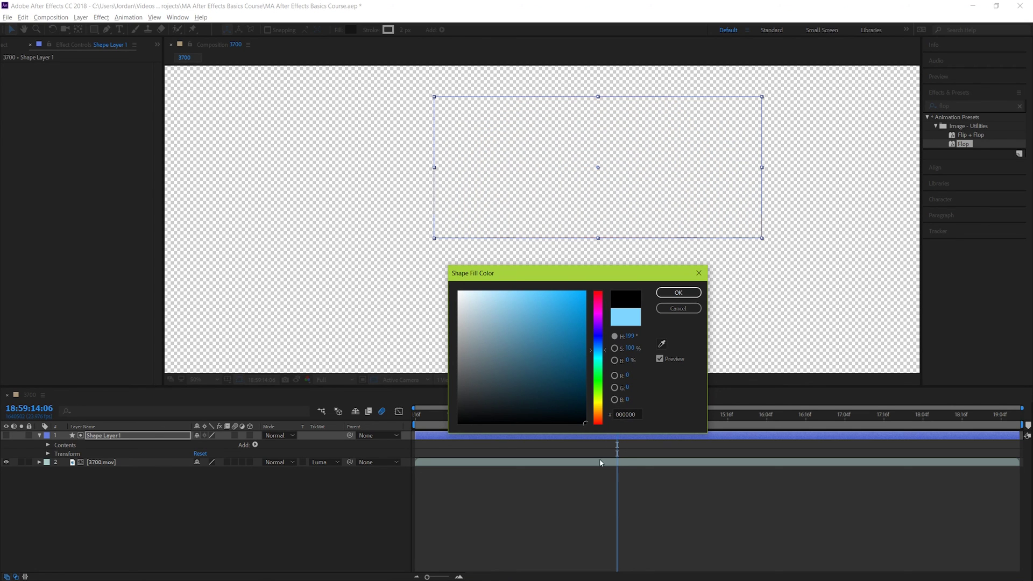
click(680, 308)
key(comma)
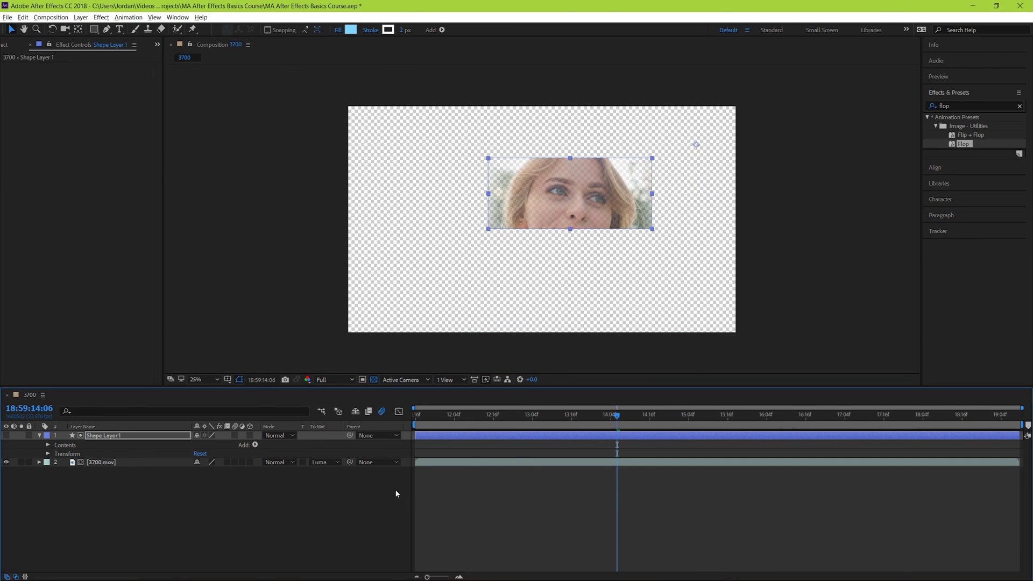
key(ctrl+z)
key(ctrl+z)
key(ctrl+z)
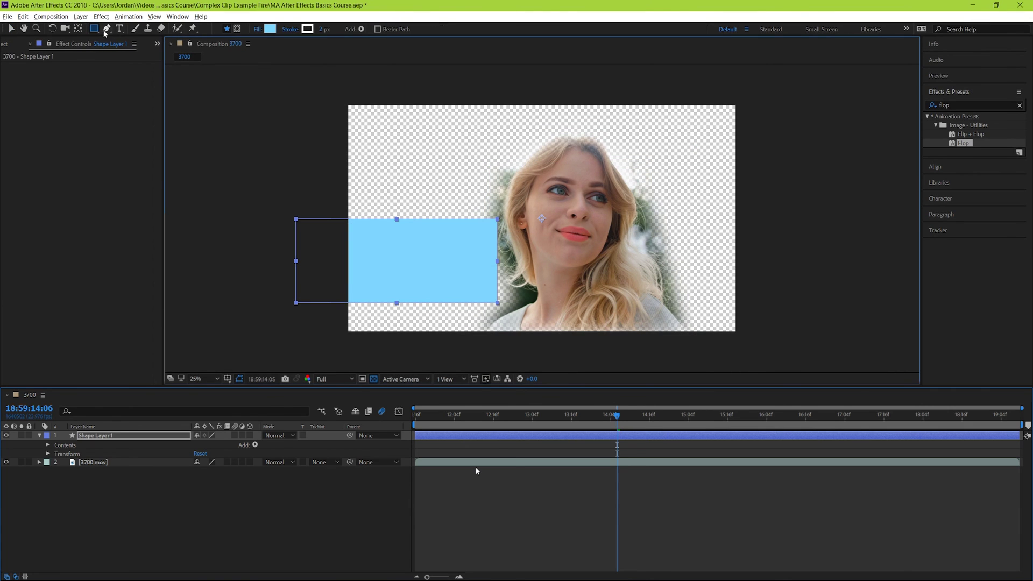
Step: With the Polygon tool and no layer selected, draw a blue triangle and a pentagon
drag(94, 28, 130, 62)
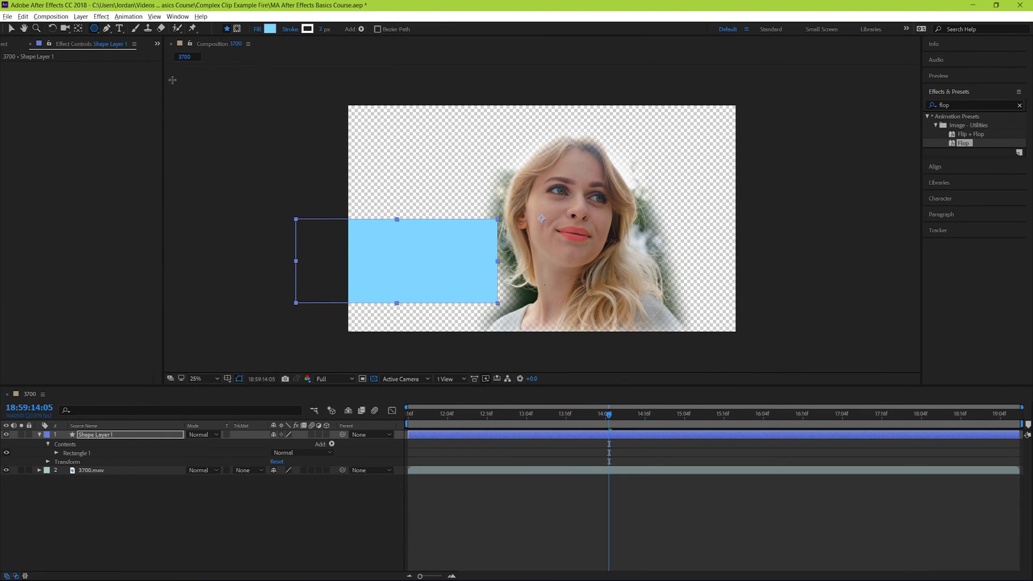
click(523, 517)
drag(524, 139, 561, 161)
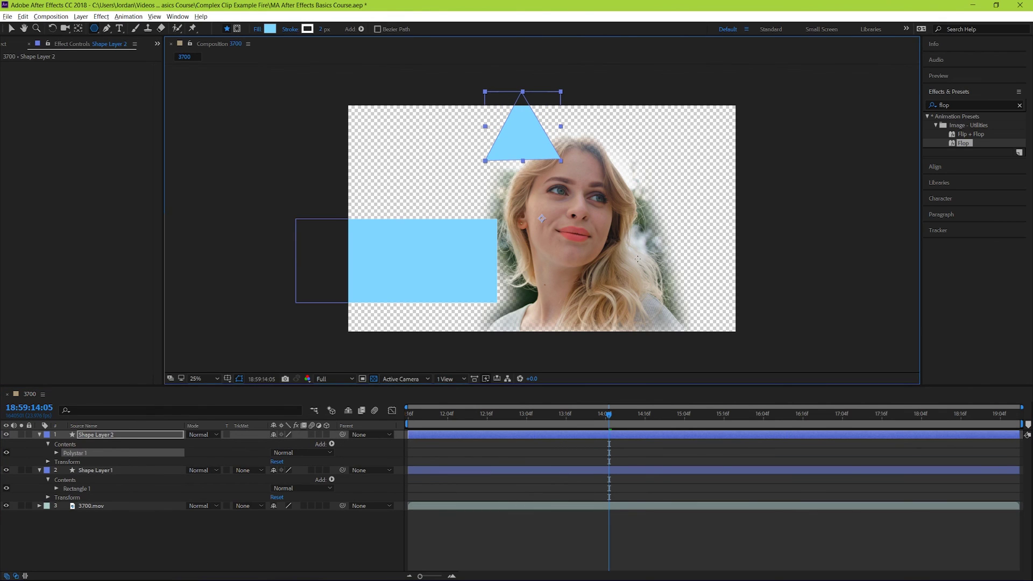
drag(638, 259, 608, 237)
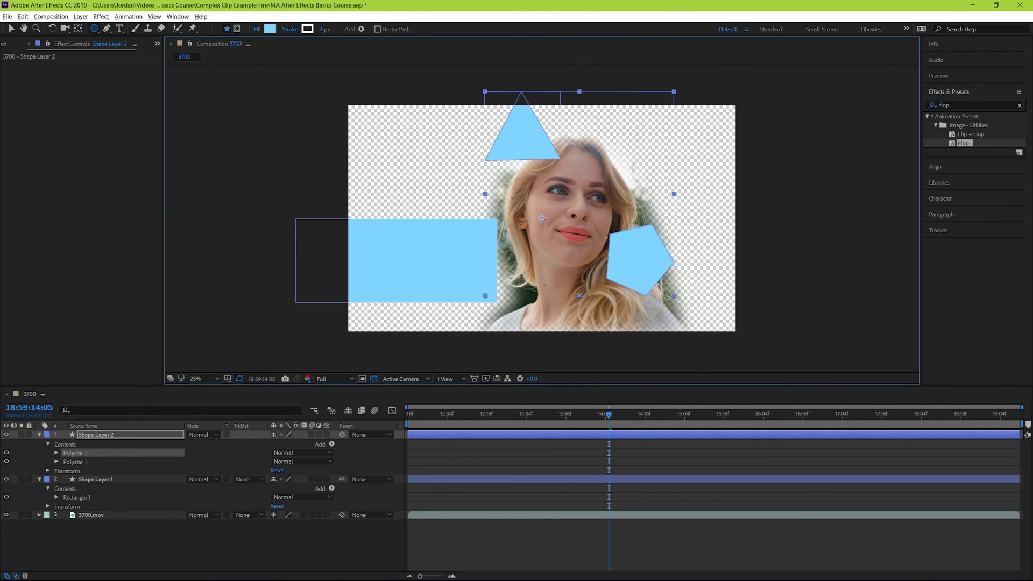
Step: Draw a many-sided polygon and a diamond, adjusting point counts with the arrow keys
drag(704, 136, 686, 149)
key(Up)
key(Up)
key(Up)
drag(619, 127, 624, 157)
key(Down)
key(Down)
key(Down)
key(Down)
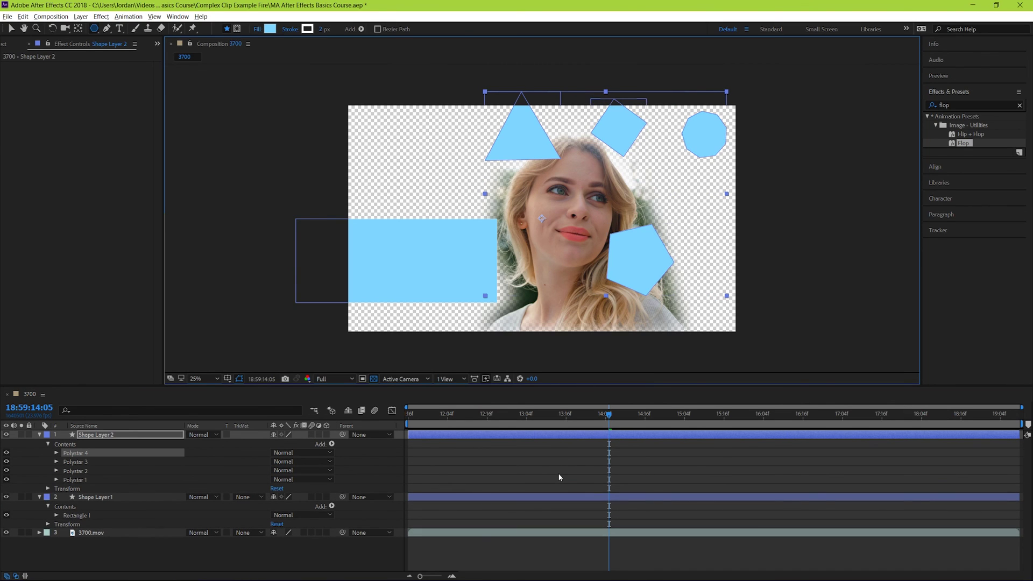
click(559, 478)
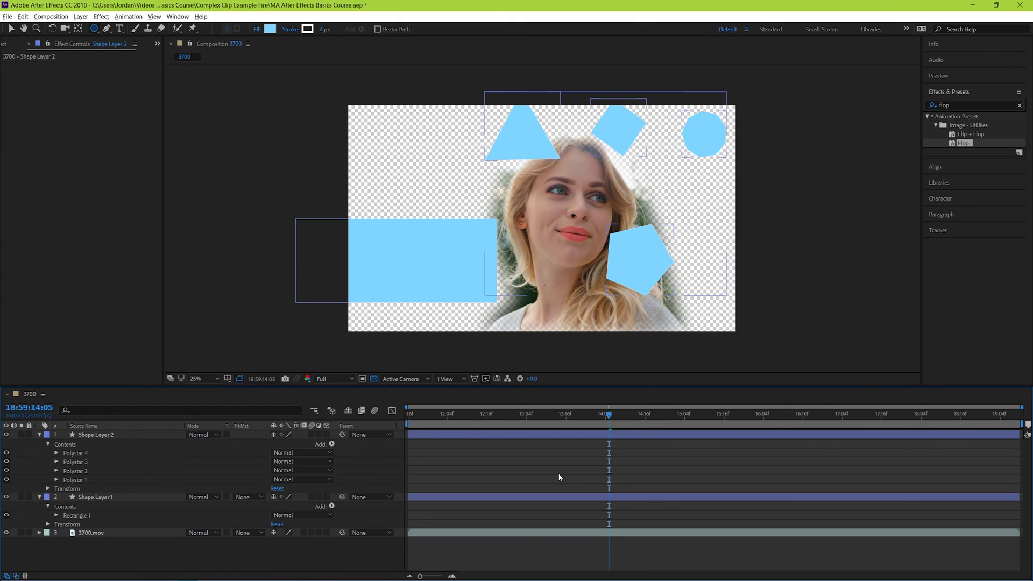